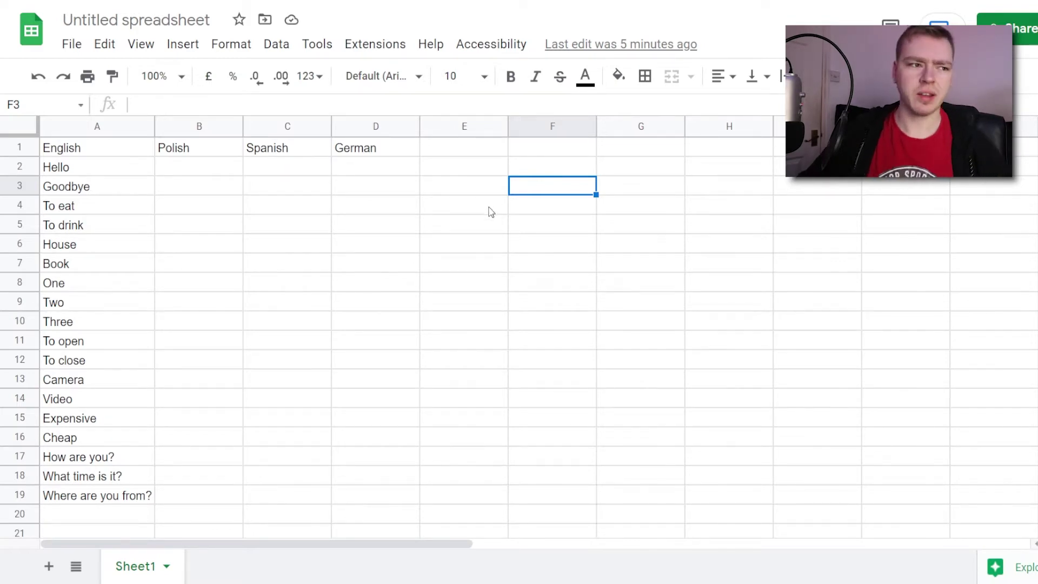
# In B2, type =googletranslate(a2,"en","pl" to translate Hello from English into Polish.
pyautogui.click(129, 164)
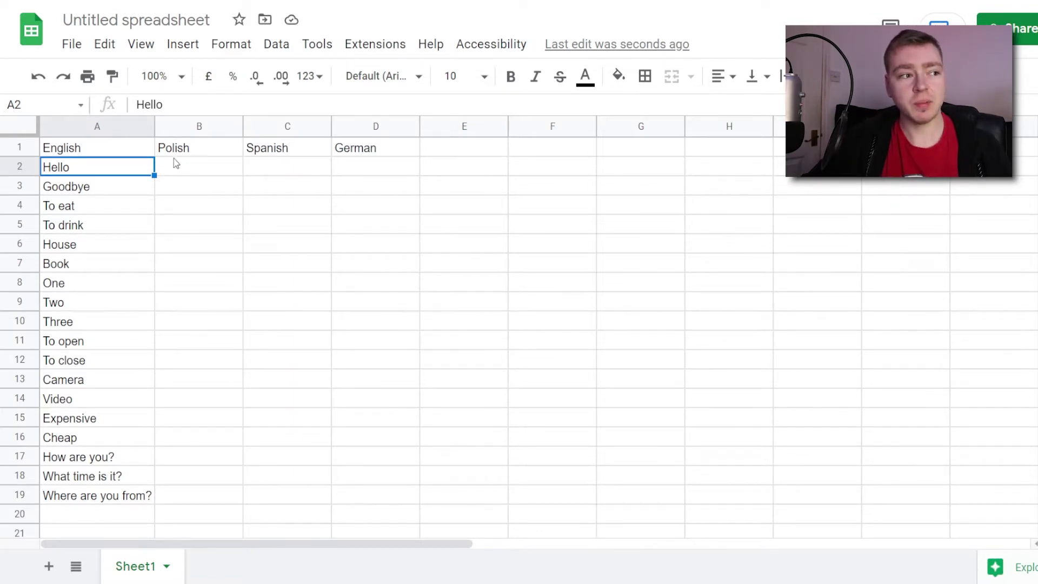
pyautogui.click(216, 165)
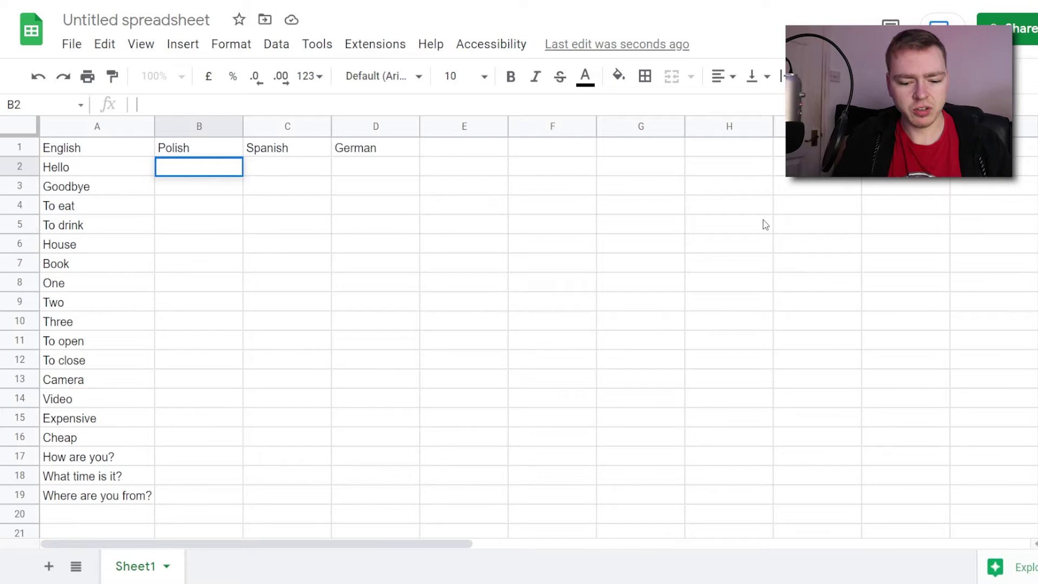
pyautogui.write('=goog')
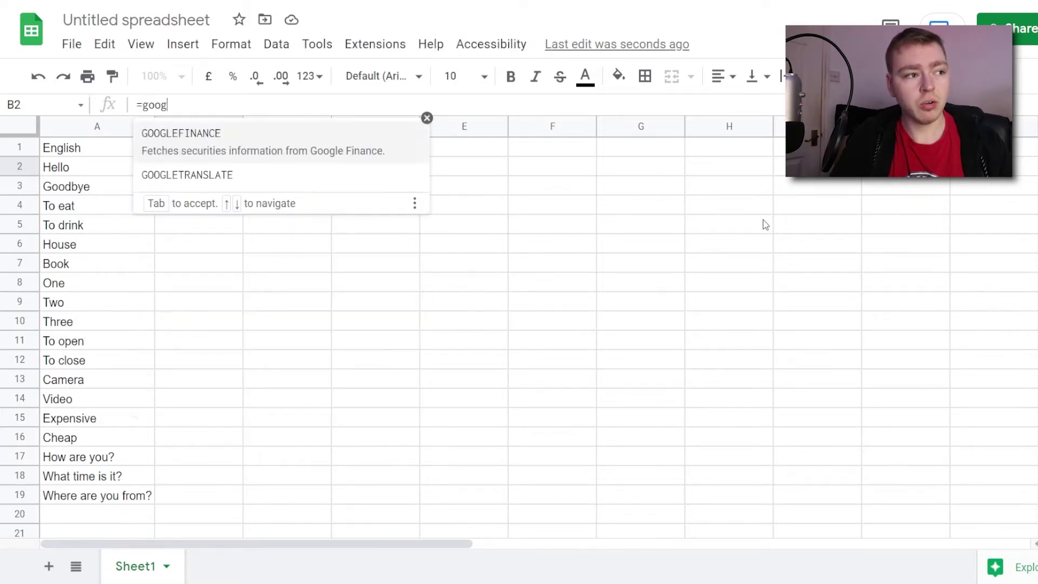
pyautogui.write('letranslate')
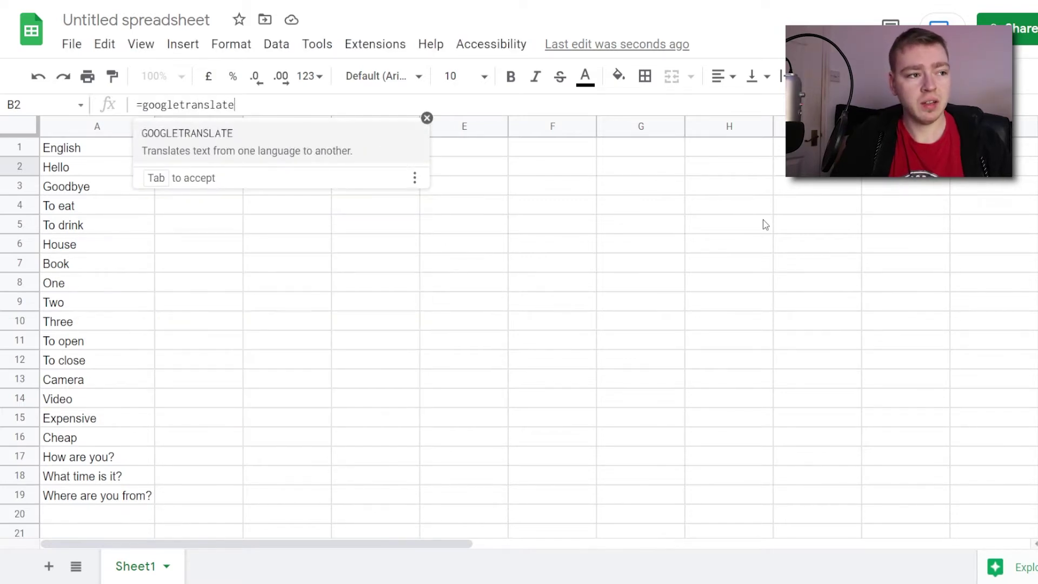
pyautogui.write('(')
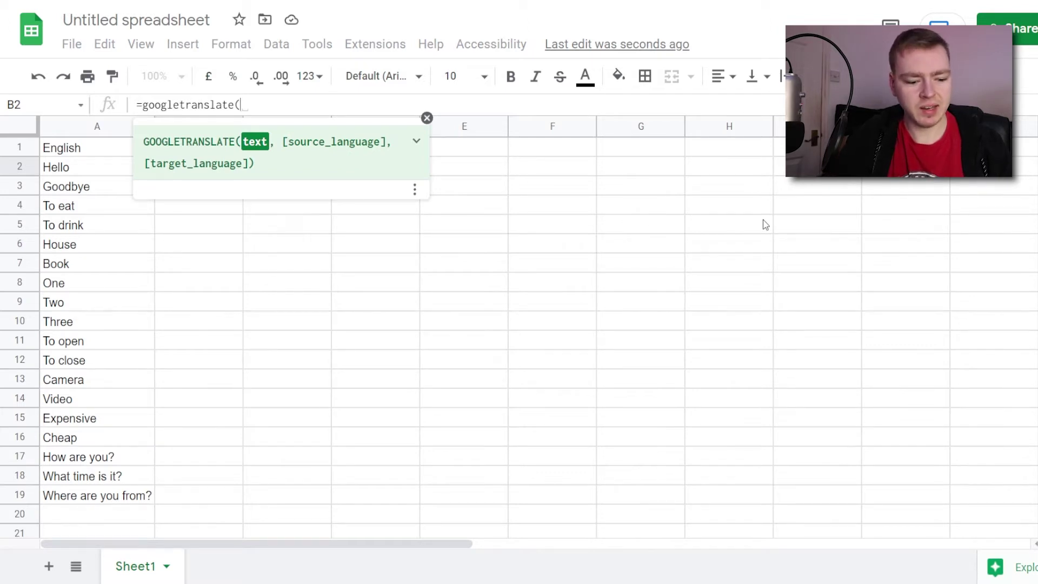
pyautogui.write('a2')
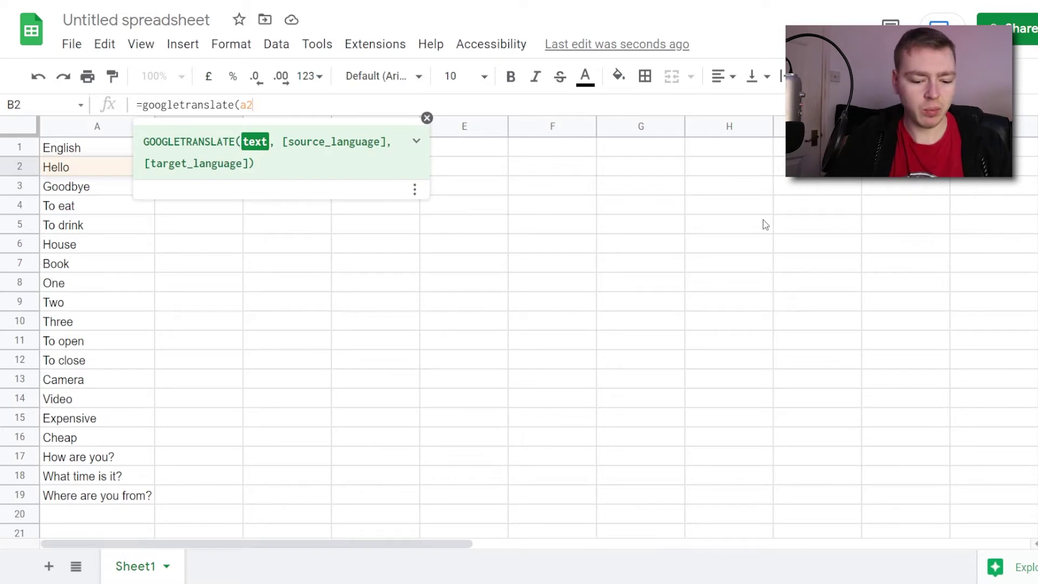
pyautogui.write(', ')
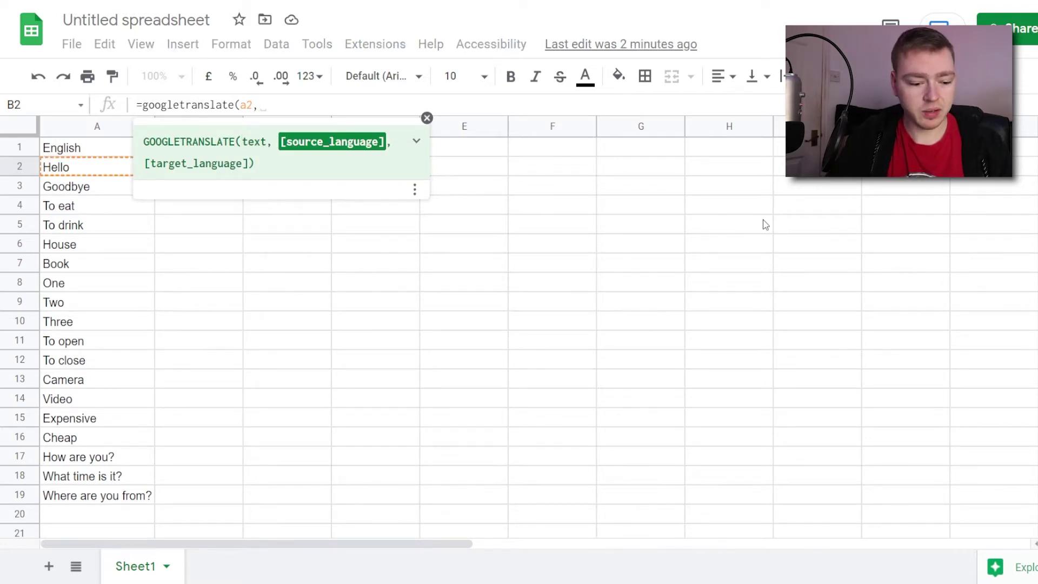
pyautogui.write('"en')
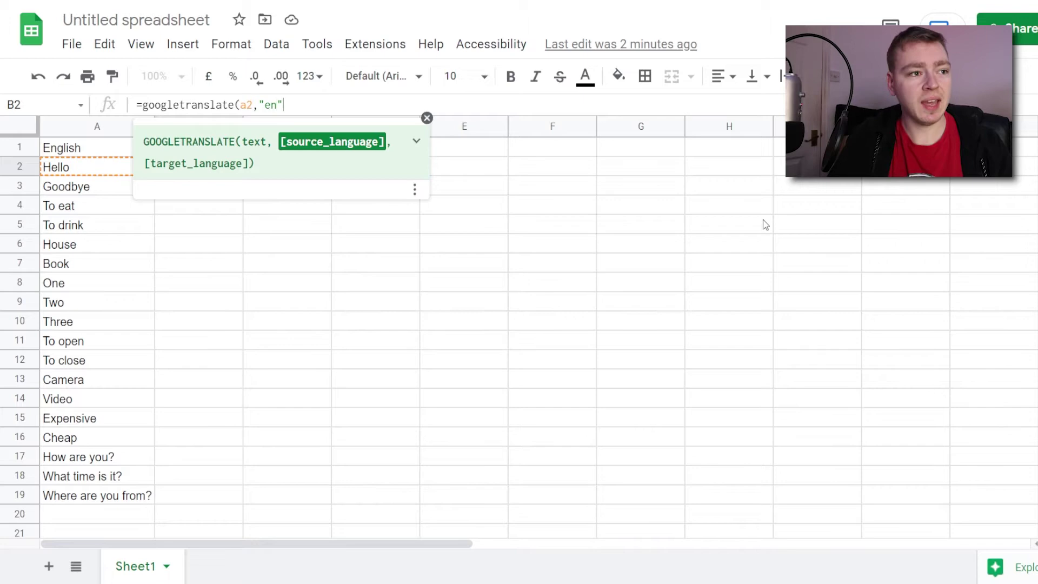
pyautogui.write('","')
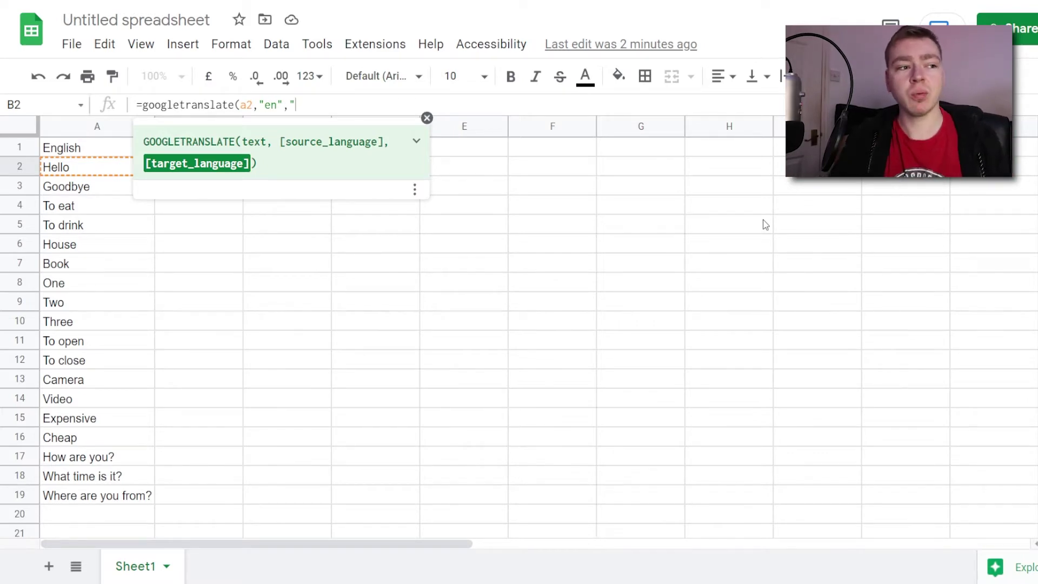
pyautogui.write('pl"')
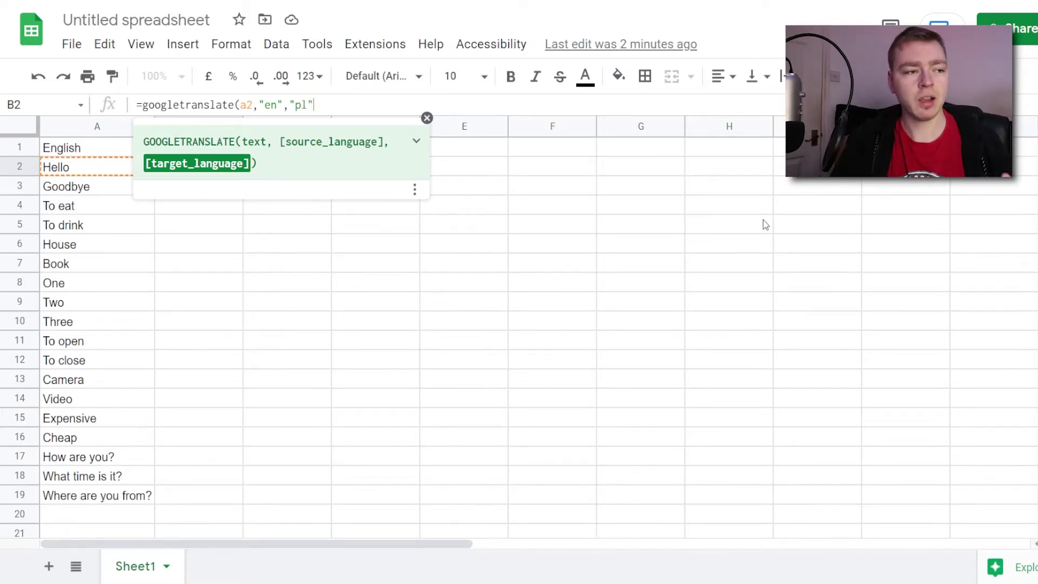
pyautogui.write(')')
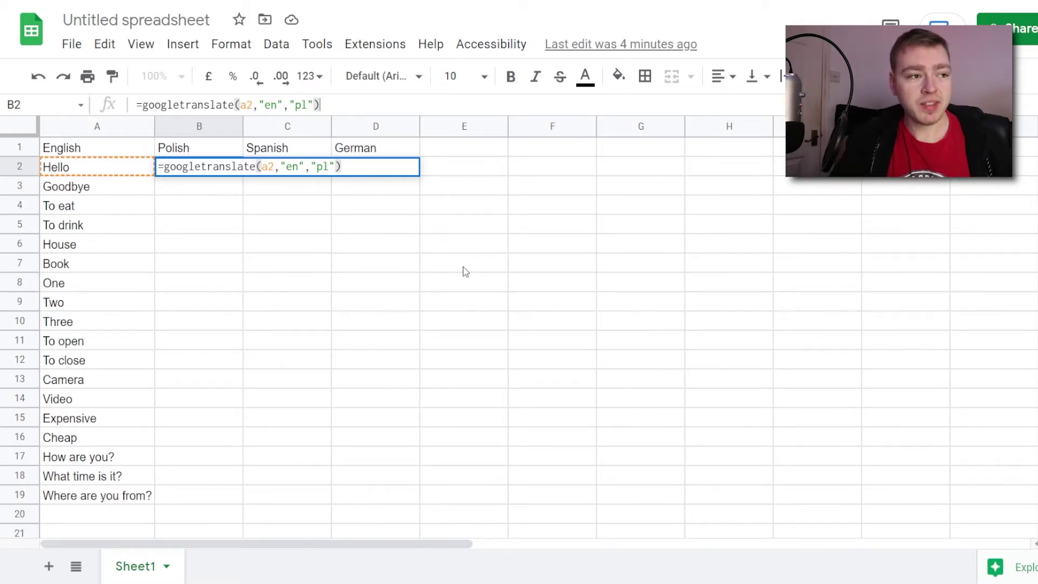
# Commit the Polish formula and fill it down from B2 to B19.
pyautogui.press('Return')
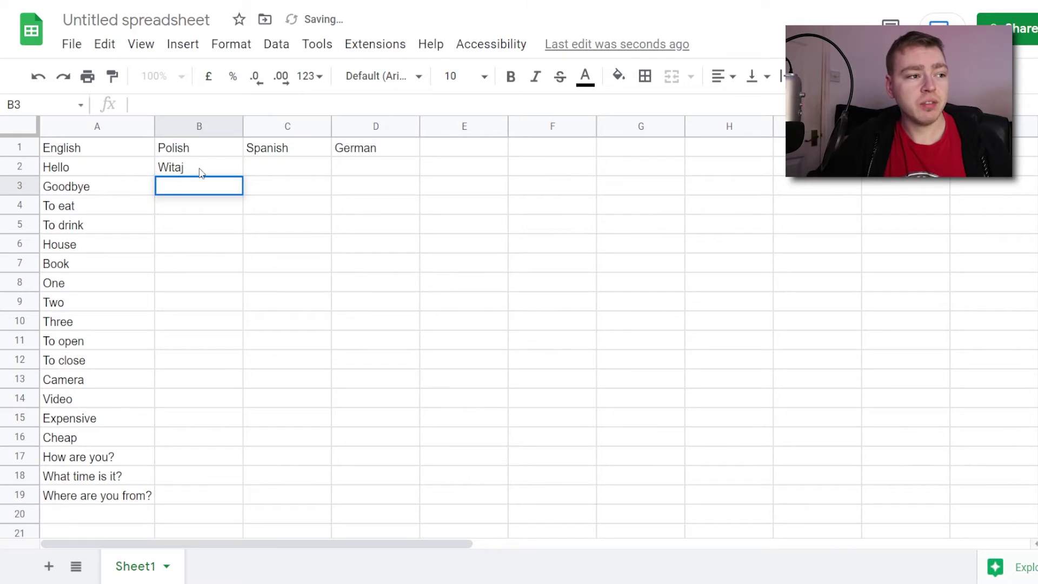
pyautogui.click(353, 227)
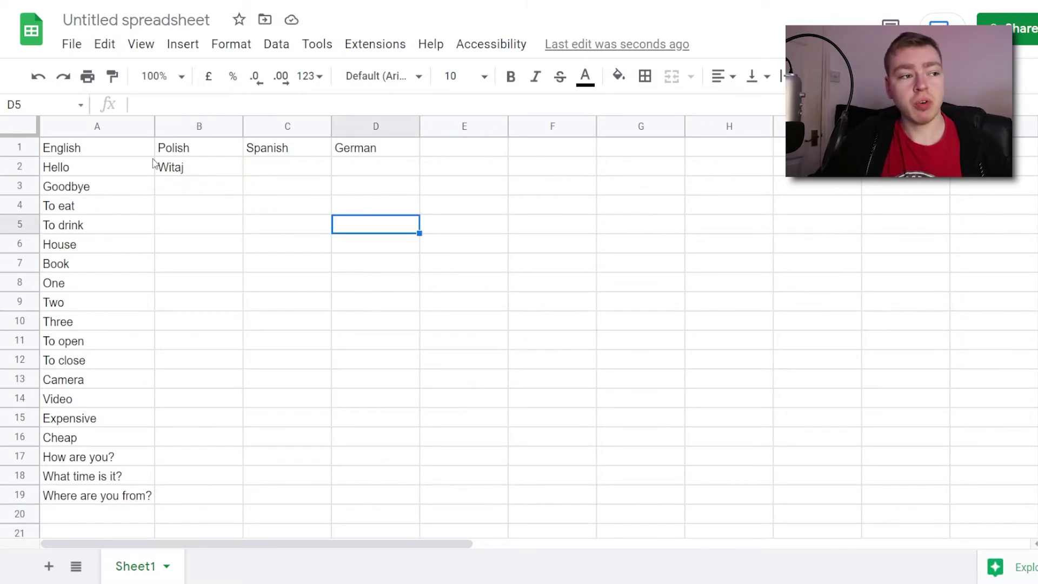
pyautogui.click(199, 172)
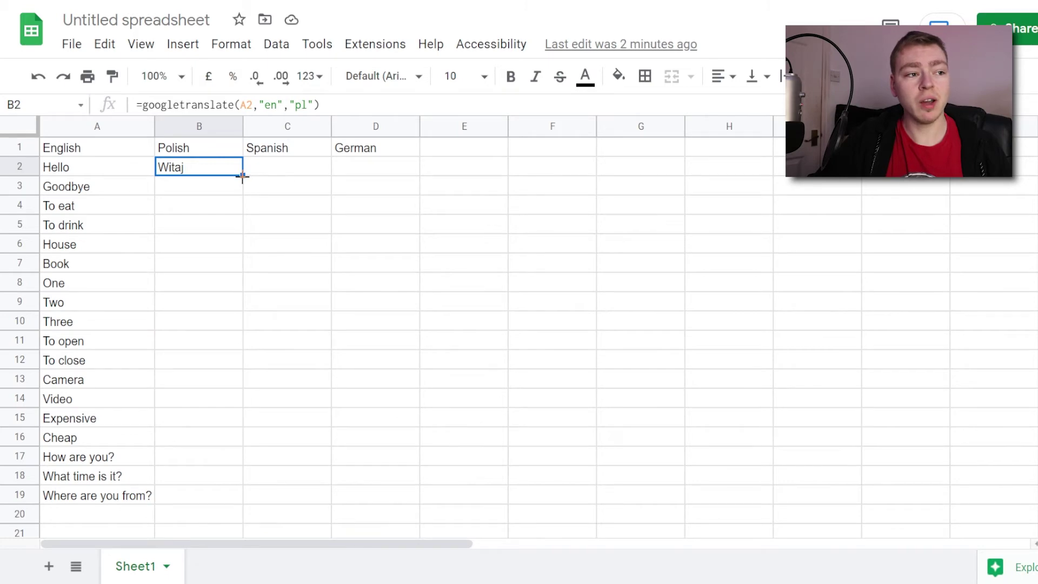
pyautogui.moveTo(242, 176); pyautogui.dragTo(230, 503)
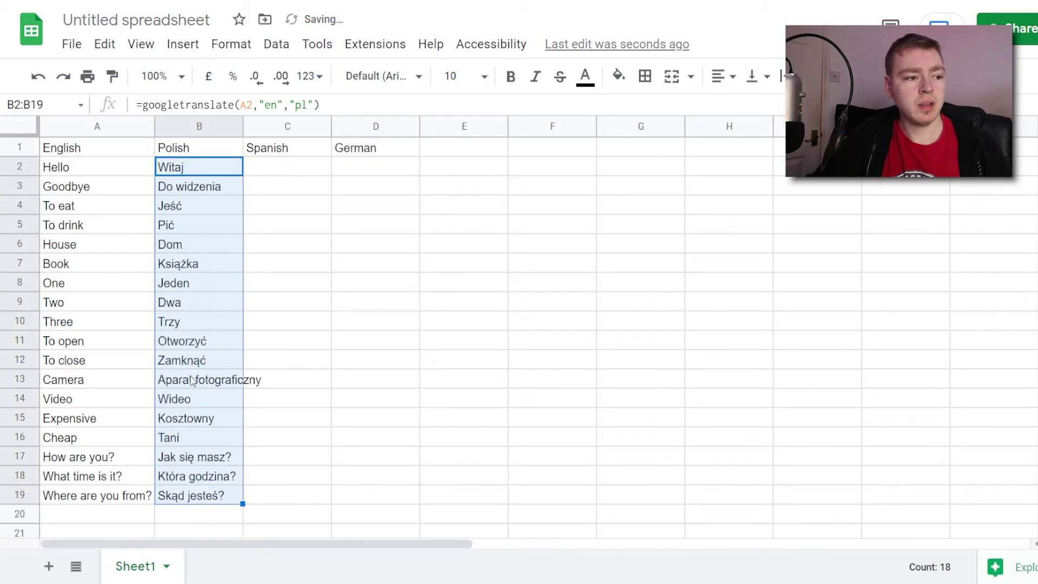
pyautogui.click(340, 378)
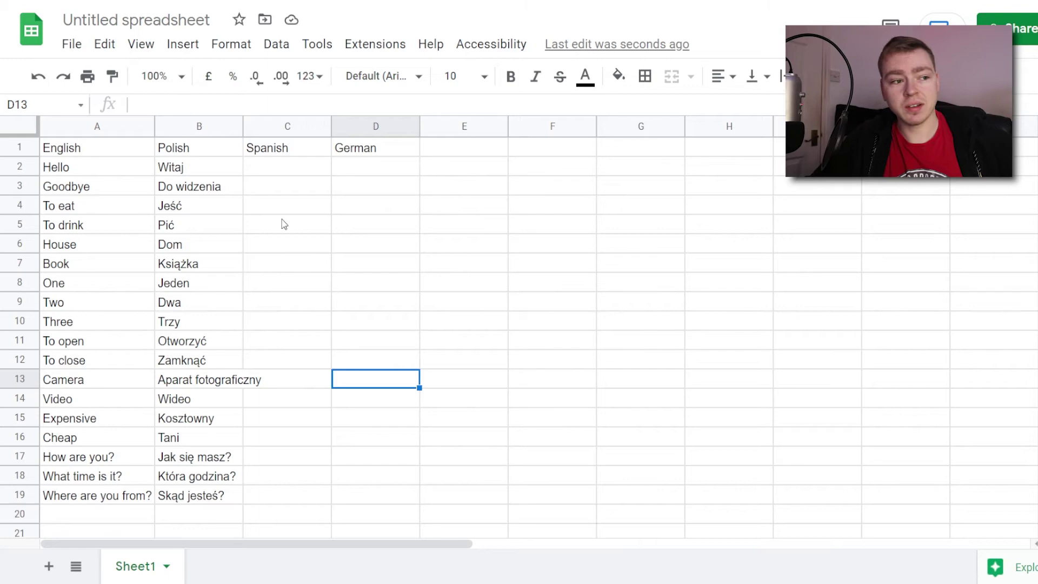
# Widen column B to fit Aparat fotograficzny and copy B2's formula from the formula bar.
pyautogui.moveTo(283, 224); pyautogui.dragTo(296, 340)
pyautogui.rightClick(293, 249)
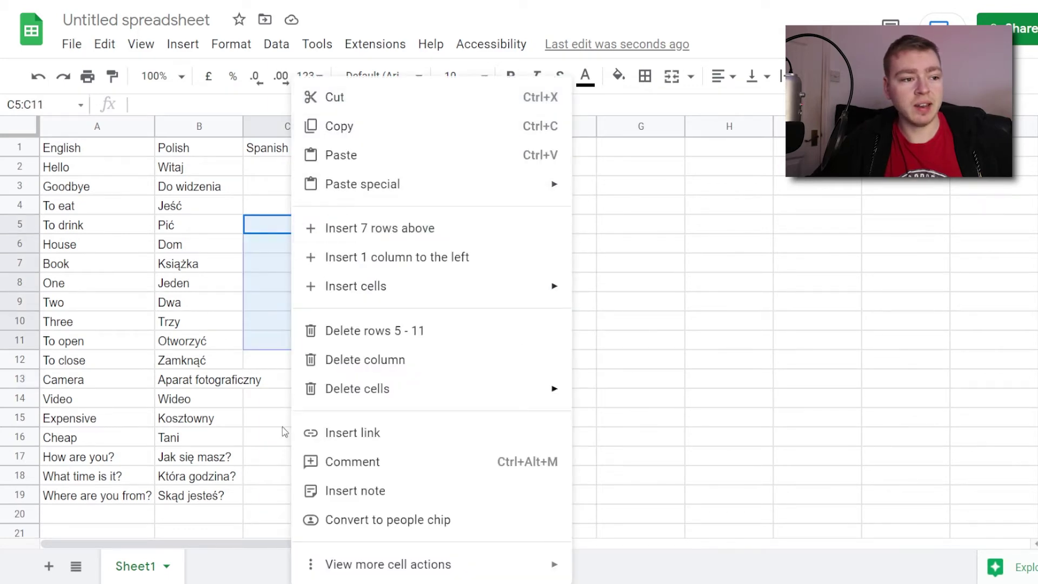
pyautogui.click(260, 328)
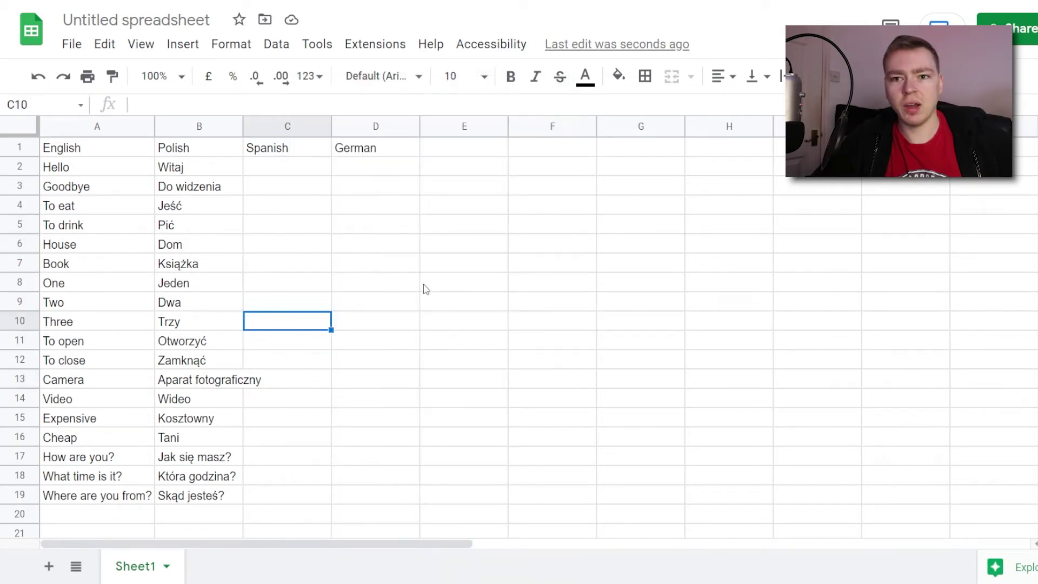
pyautogui.moveTo(243, 126); pyautogui.dragTo(266, 126)
pyautogui.click(350, 291)
pyautogui.press('Left')
pyautogui.press('Up')
pyautogui.press('Up')
pyautogui.press('Up')
pyautogui.press('Up')
pyautogui.press('Up')
pyautogui.press('Up')
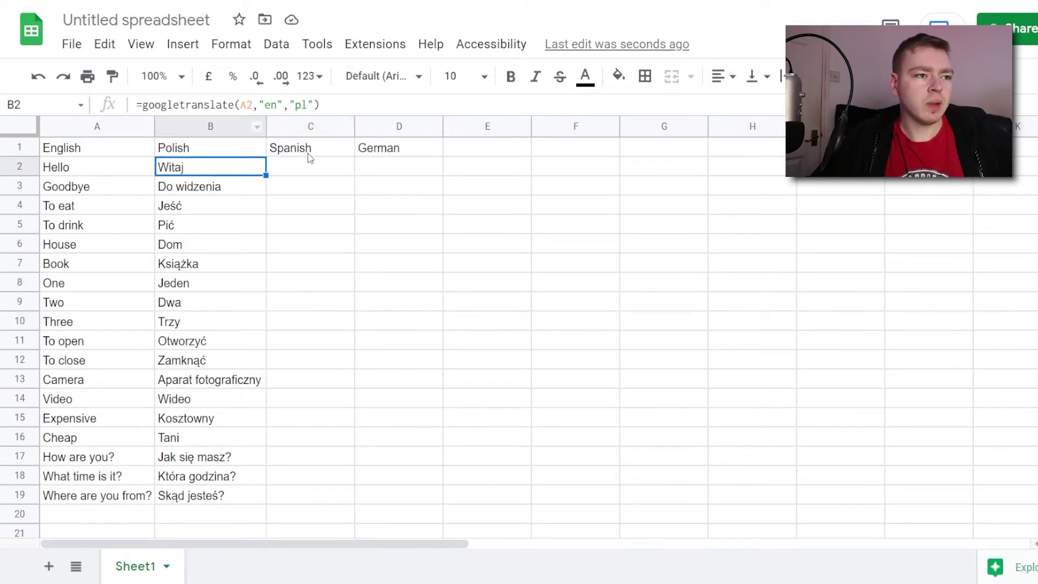
pyautogui.moveTo(356, 99); pyautogui.dragTo(131, 104)
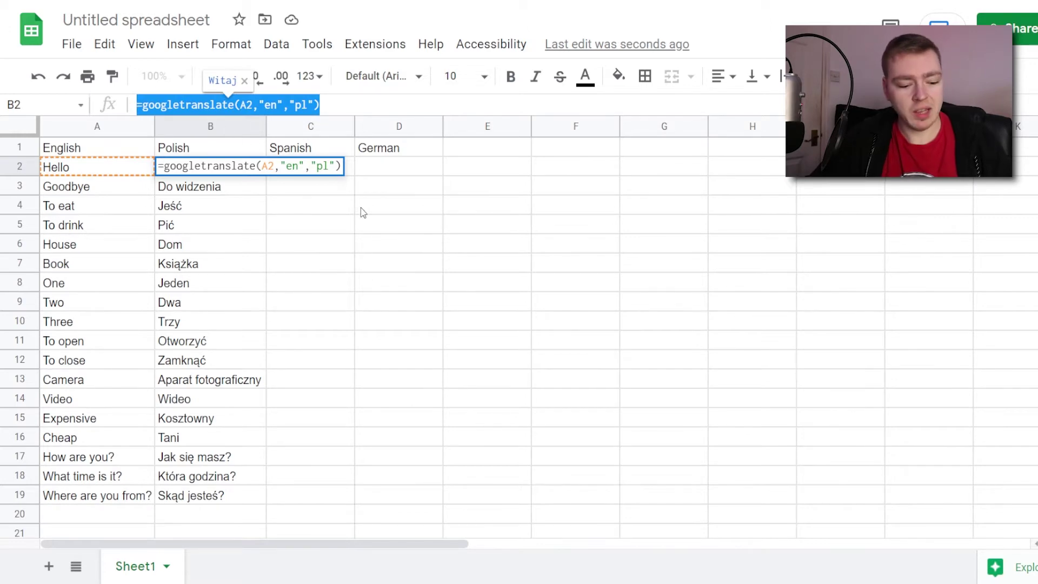
# Paste the translate formula into C2 and change the target language from pl to es.
pyautogui.doubleClick(370, 187)
pyautogui.click(308, 164)
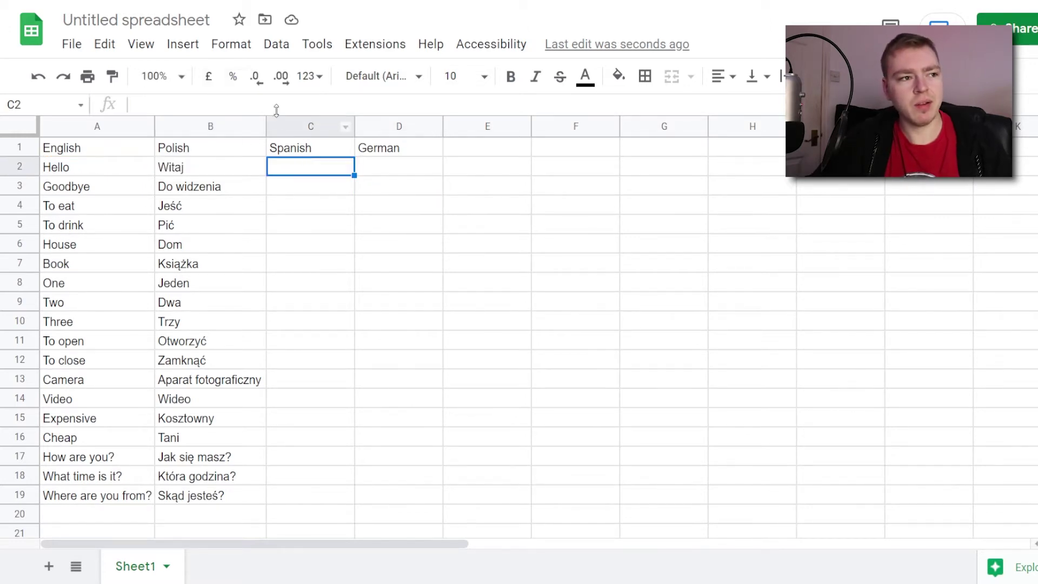
pyautogui.click(275, 105)
pyautogui.hotkey('ctrl', 'v')
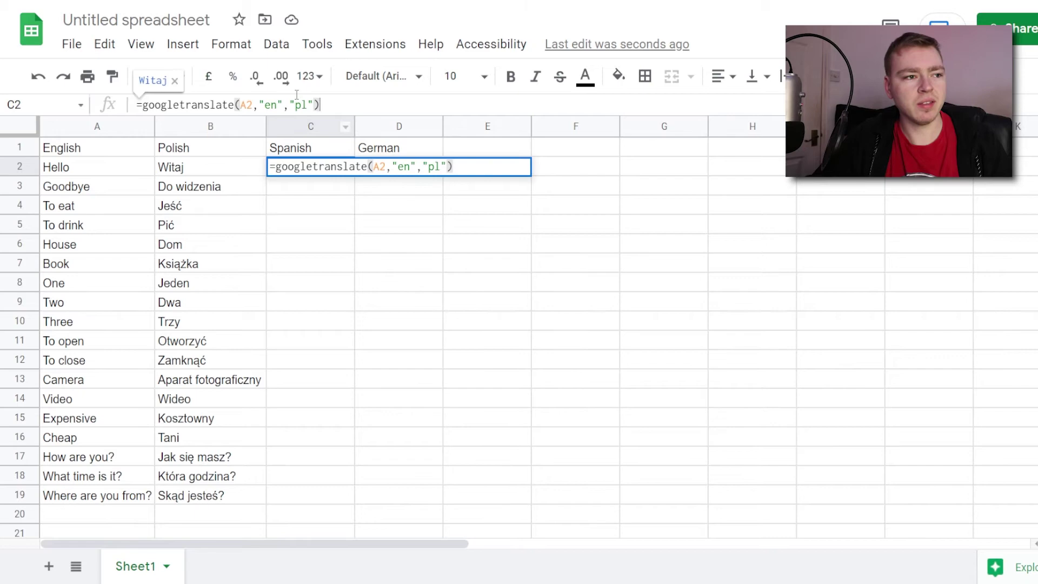
pyautogui.doubleClick(296, 105)
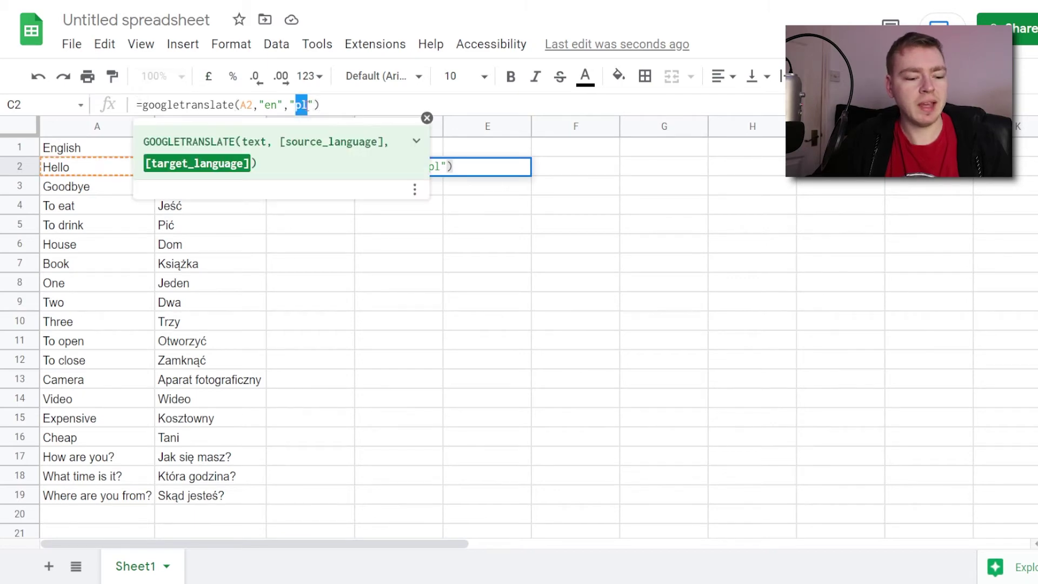
pyautogui.write('es')
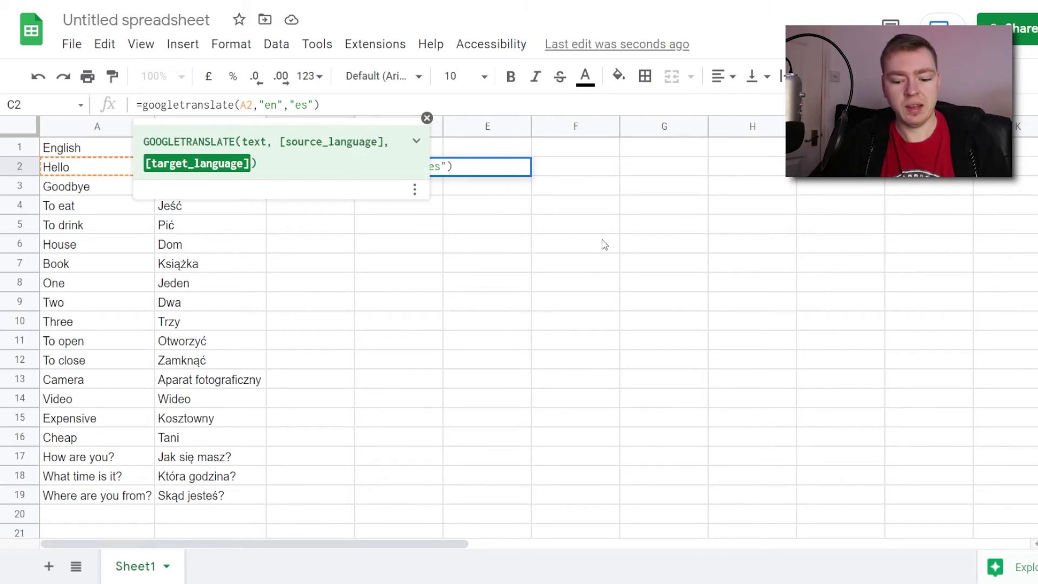
pyautogui.press('Return')
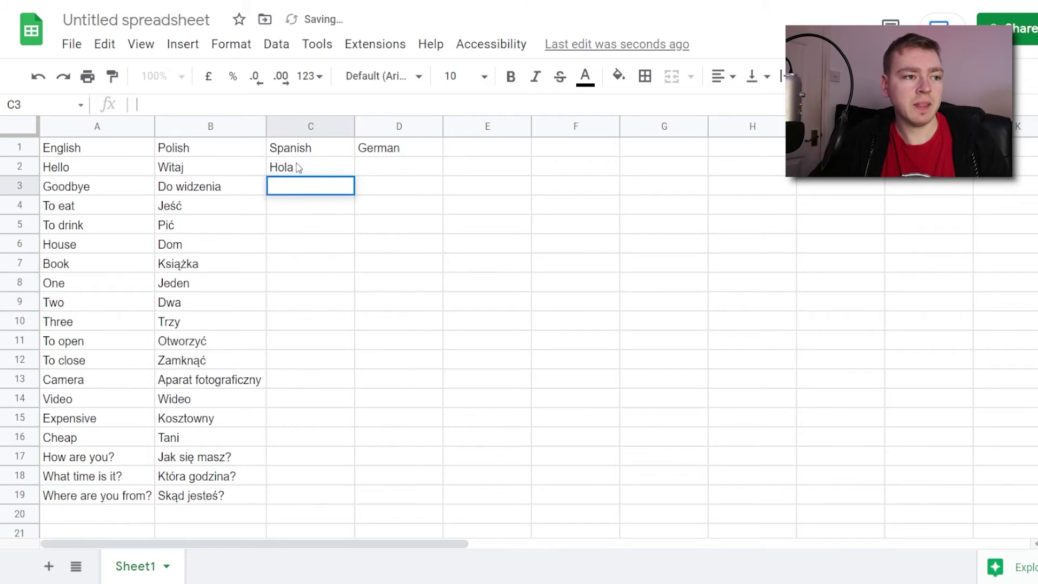
# Fill the Spanish formula down column C, from Hola to ¿Dónde estás?
pyautogui.doubleClick(299, 168)
pyautogui.click(388, 211)
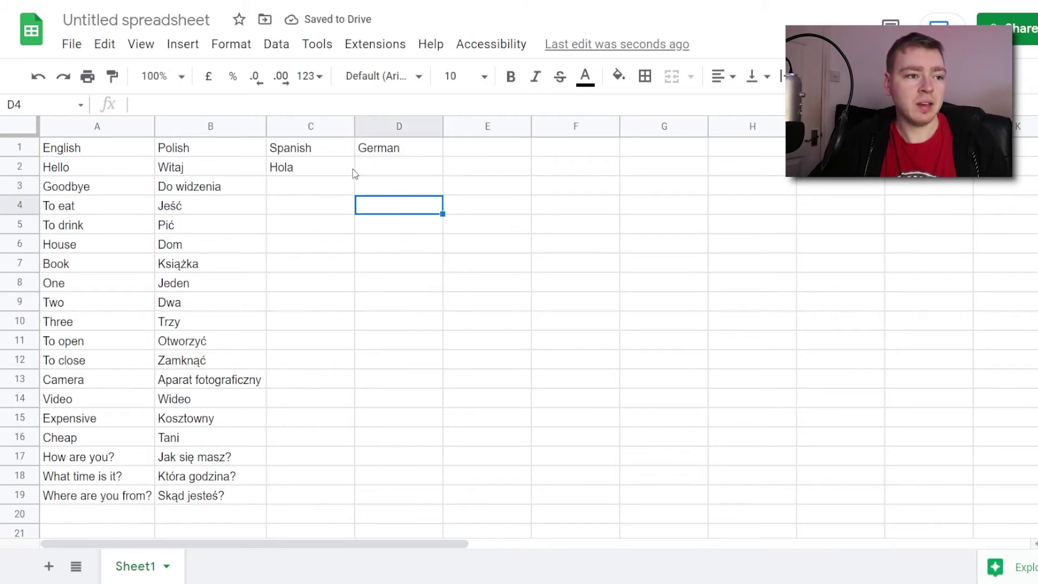
pyautogui.click(353, 173)
pyautogui.moveTo(353, 174); pyautogui.dragTo(336, 496)
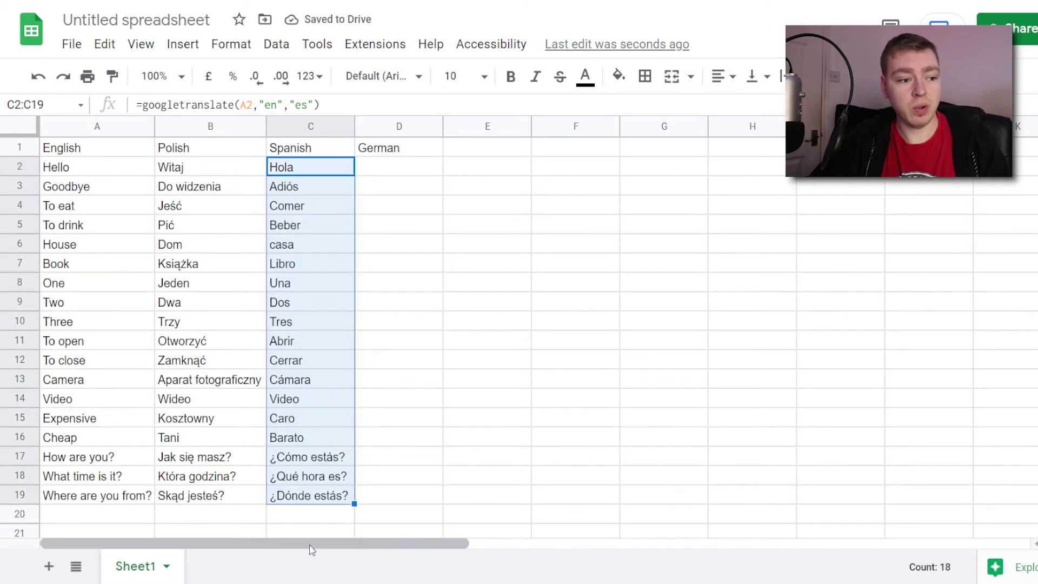
# Paste the translate formula into D2 and change the language code from pl to de.
pyautogui.click(387, 170)
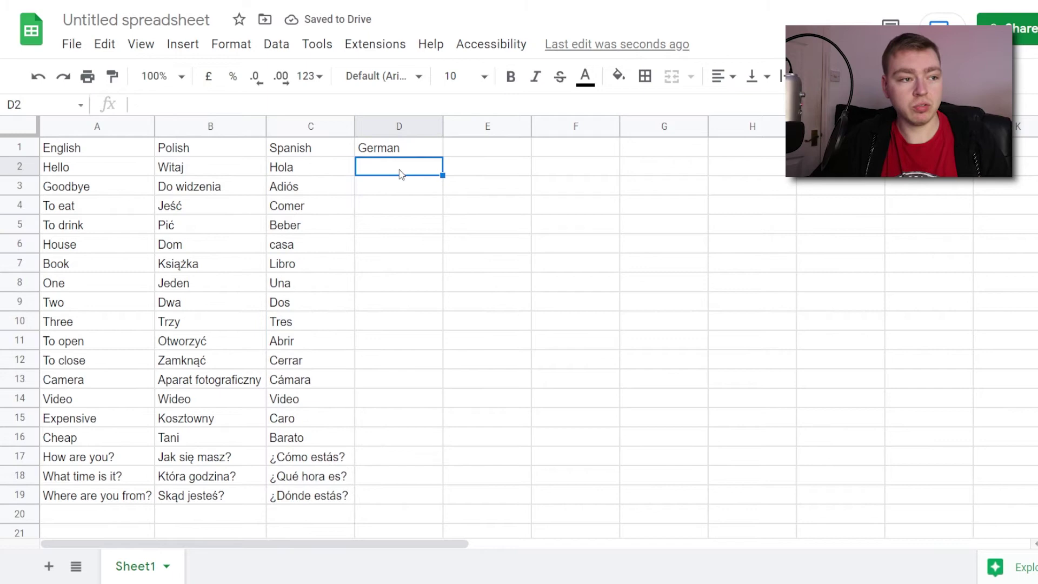
pyautogui.hotkey('ctrl', 'v')
pyautogui.click(306, 105)
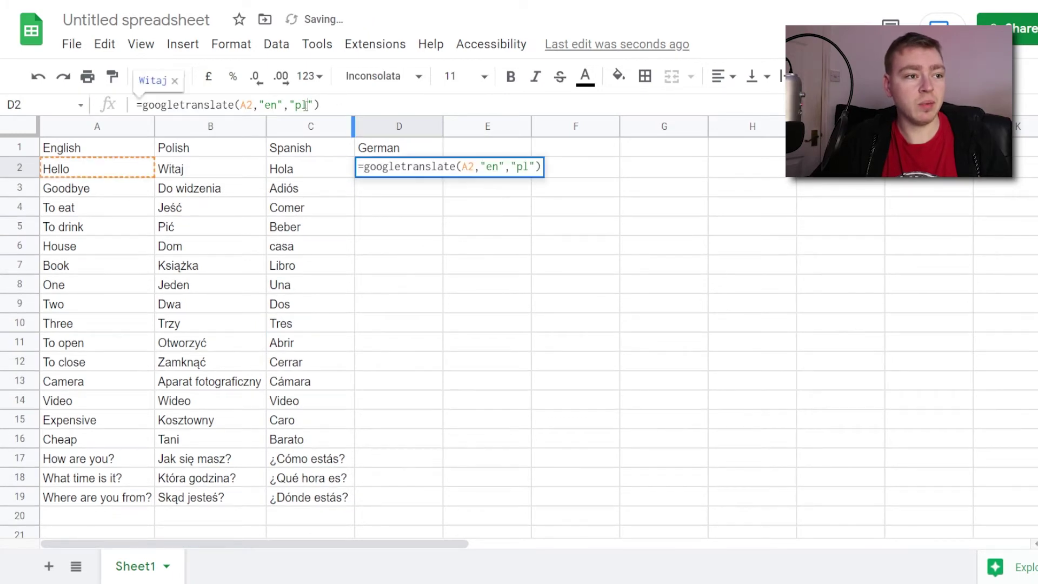
pyautogui.doubleClick(300, 105)
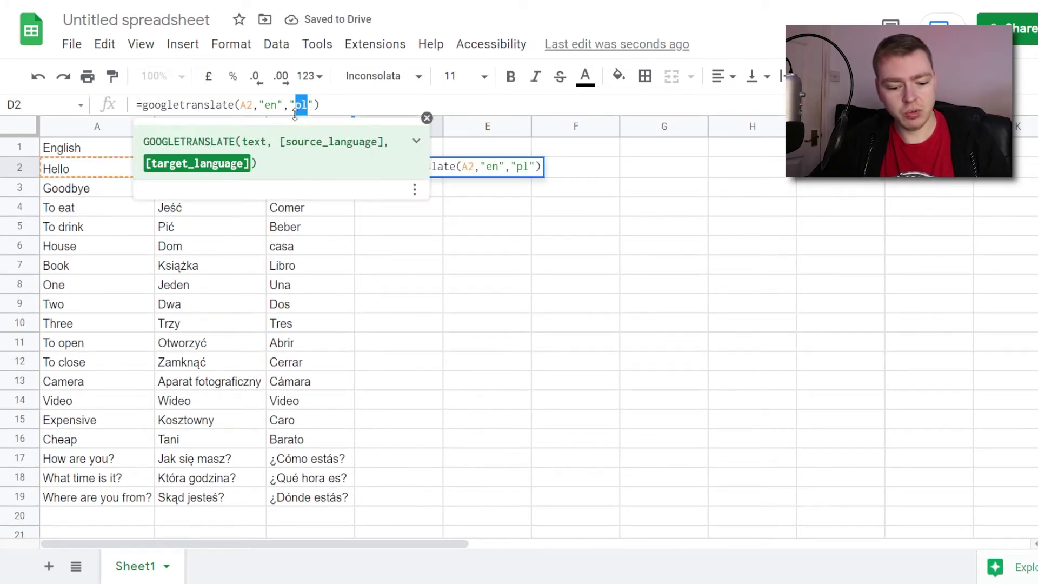
pyautogui.write('de')
pyautogui.press('Return')
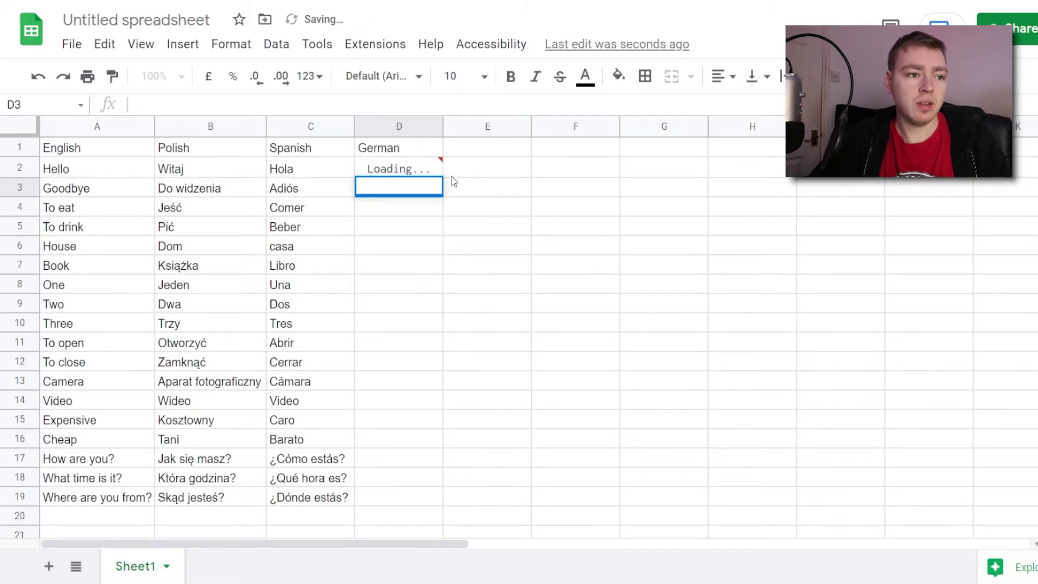
# Fill the German formula down to D19 and widen column D to fit the text.
pyautogui.doubleClick(432, 169)
pyautogui.click(466, 213)
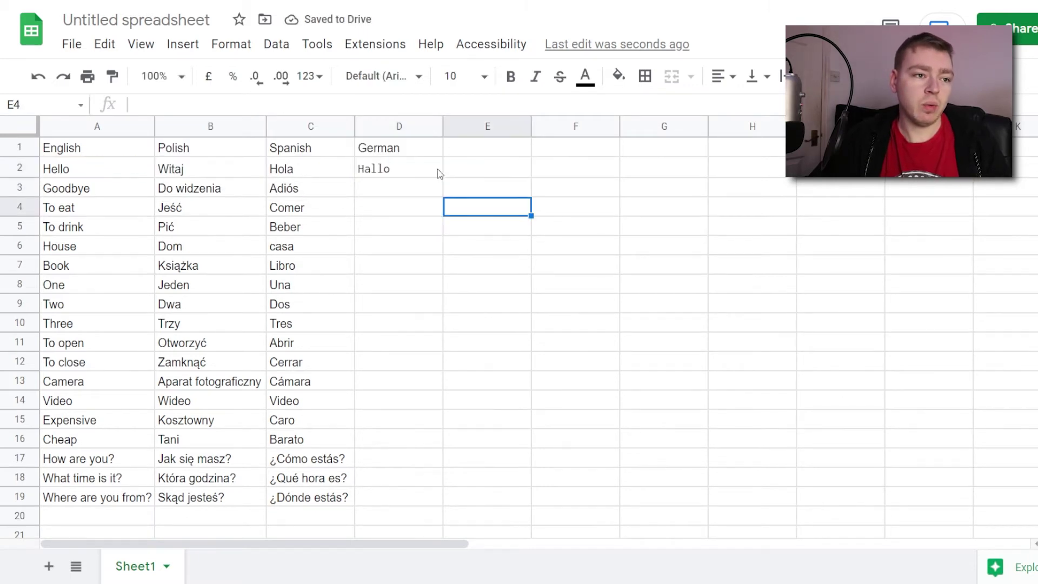
pyautogui.click(436, 169)
pyautogui.moveTo(443, 177); pyautogui.dragTo(418, 503)
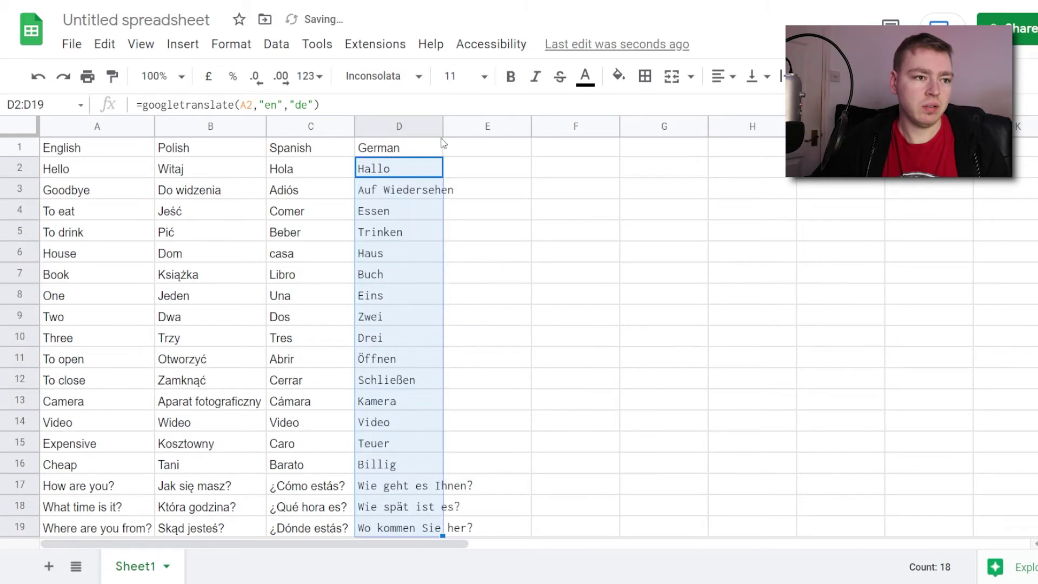
pyautogui.moveTo(442, 127); pyautogui.dragTo(481, 127)
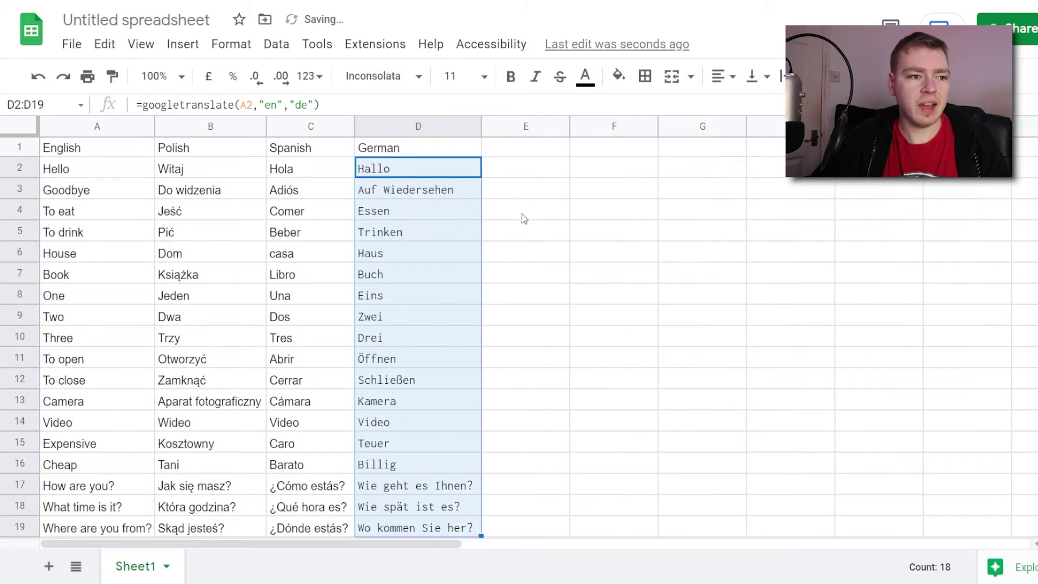
pyautogui.click(538, 254)
pyautogui.scroll(-1, 557, 274)
# Review the Polish, Spanish and German formulas in B2, C2 and D2, then select E1.
pyautogui.scroll(1, 557, 274)
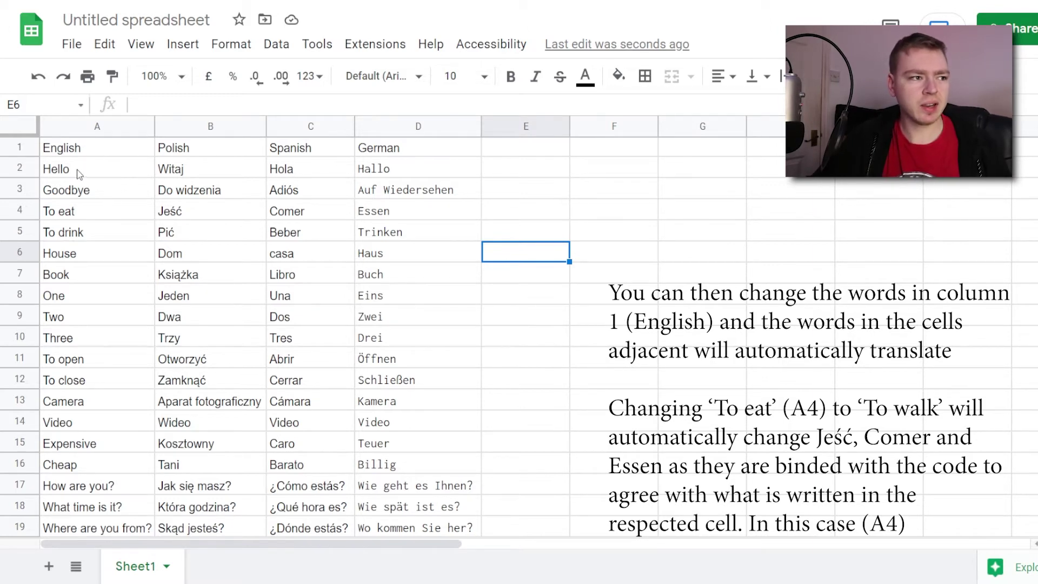
pyautogui.click(178, 172)
pyautogui.click(290, 179)
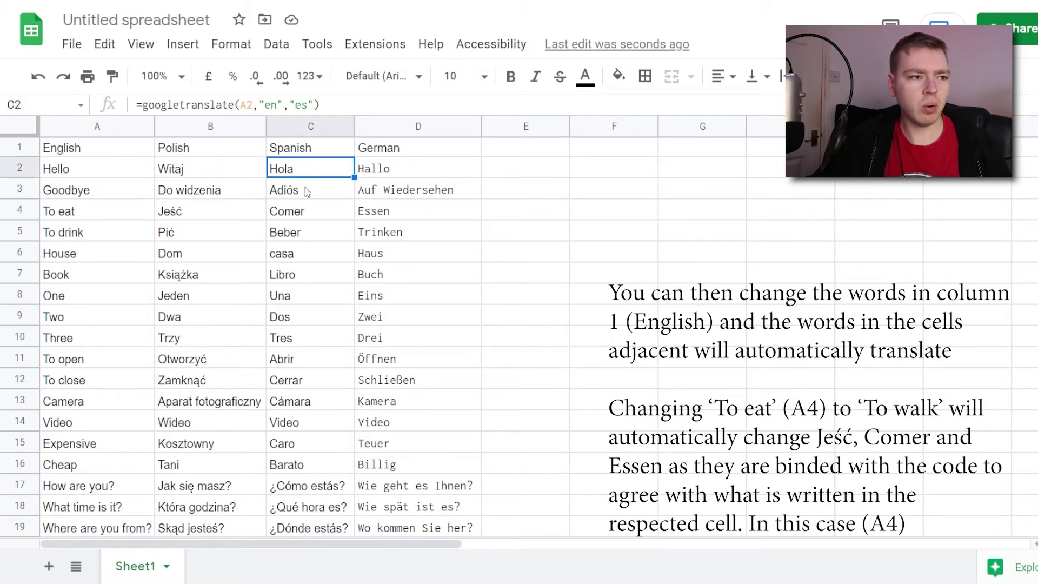
pyautogui.click(376, 180)
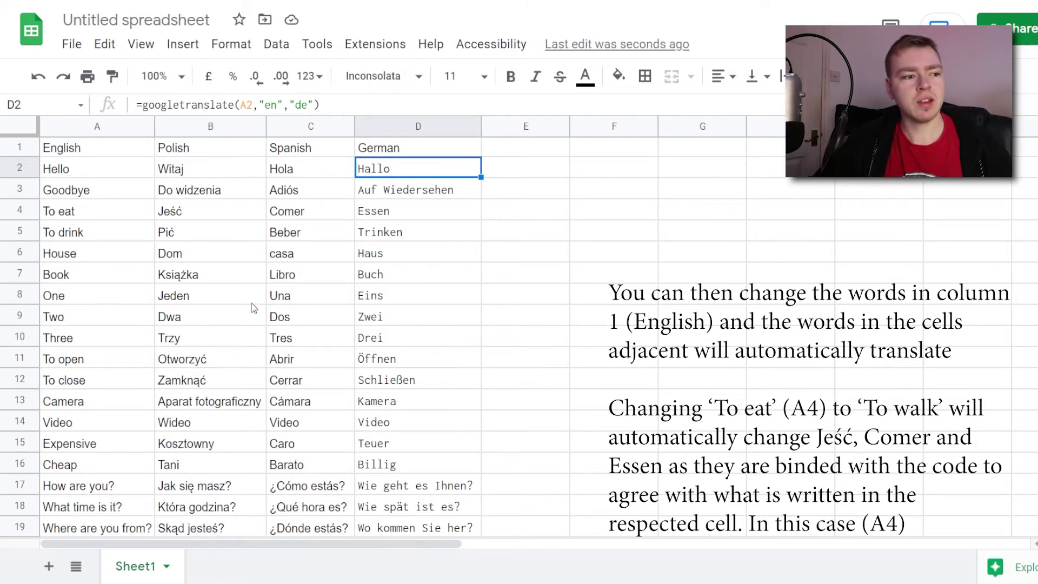
pyautogui.scroll(-2, 187, 338)
pyautogui.scroll(2, 255, 334)
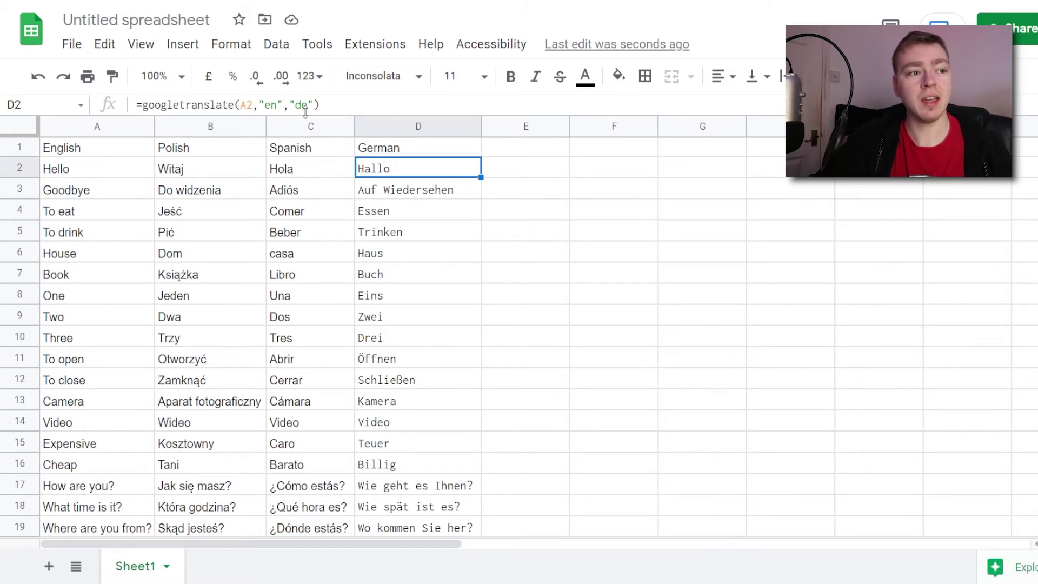
pyautogui.click(554, 381)
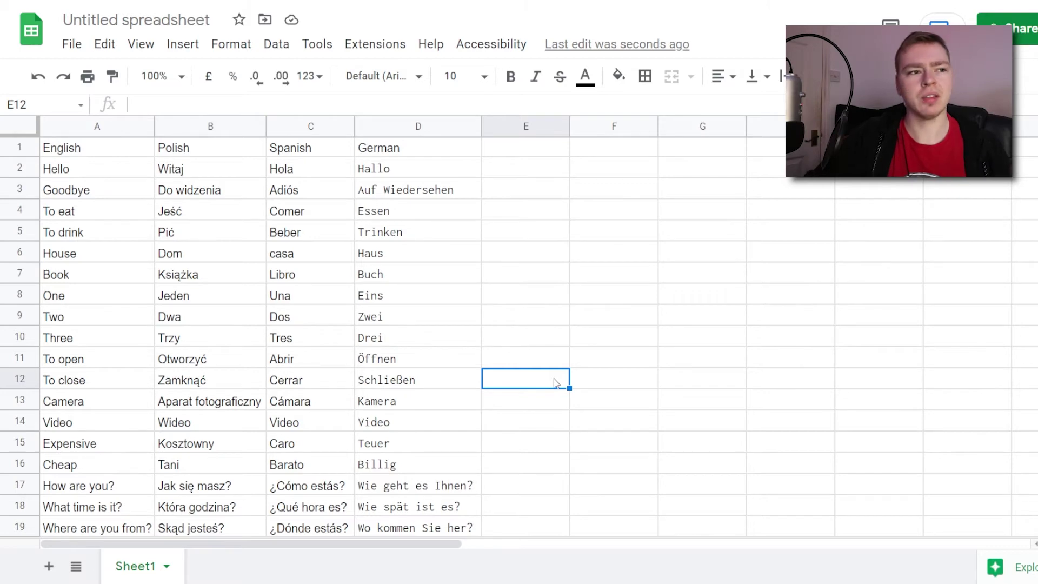
pyautogui.click(528, 162)
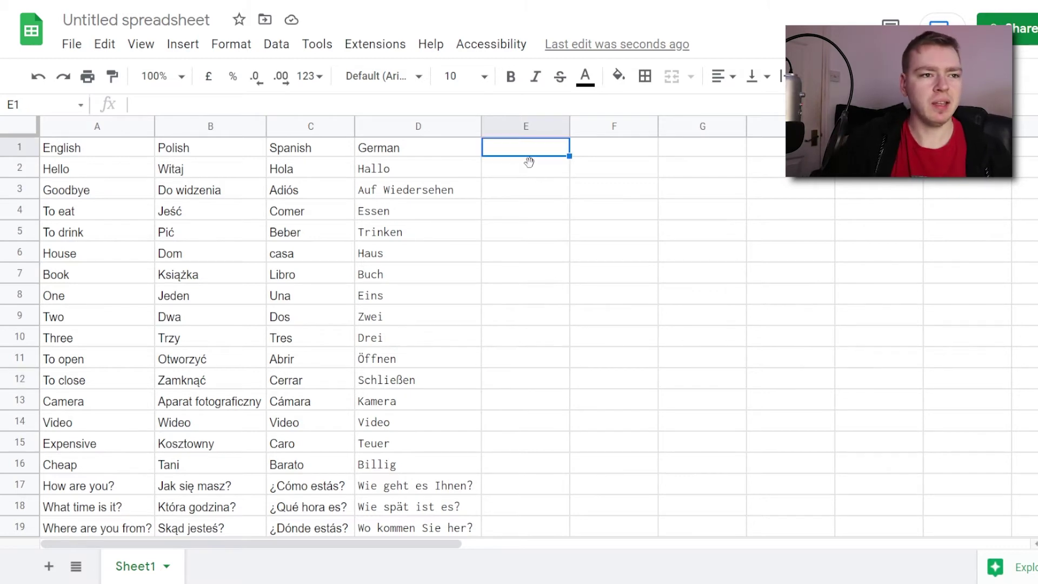
# Head E1 'Japanese' and paste a translate formula into E2 using language code ja.
pyautogui.write('Japanese')
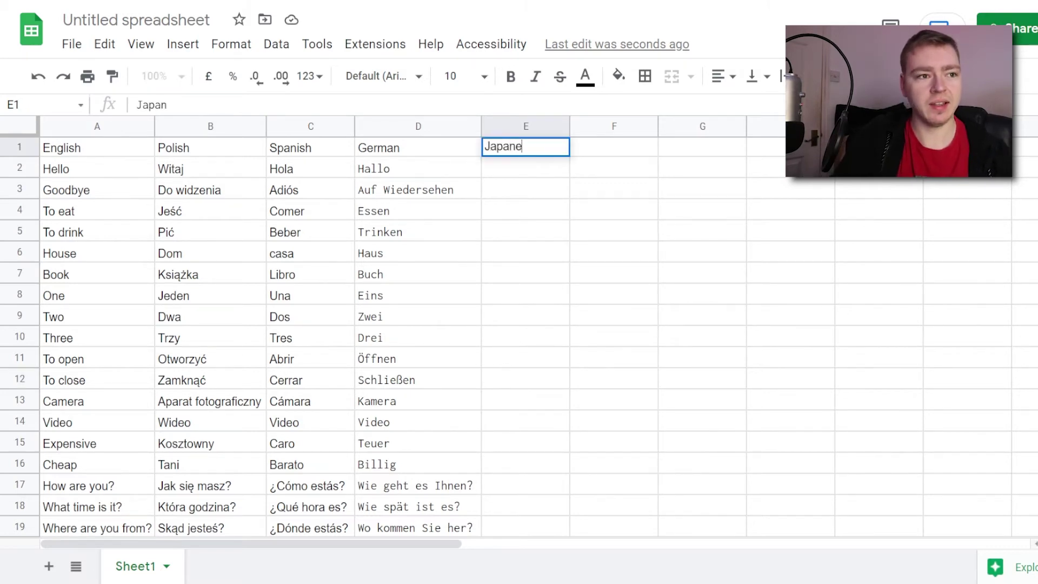
pyautogui.click(544, 170)
pyautogui.write('=googletranslate(A2,"en","pl")')
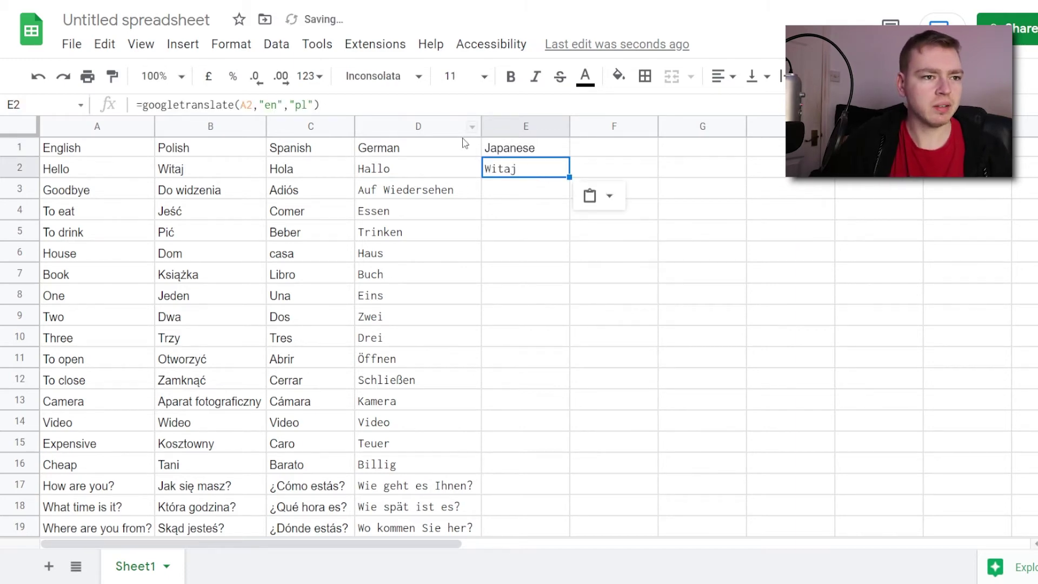
pyautogui.click(294, 106)
pyautogui.doubleClick(300, 105)
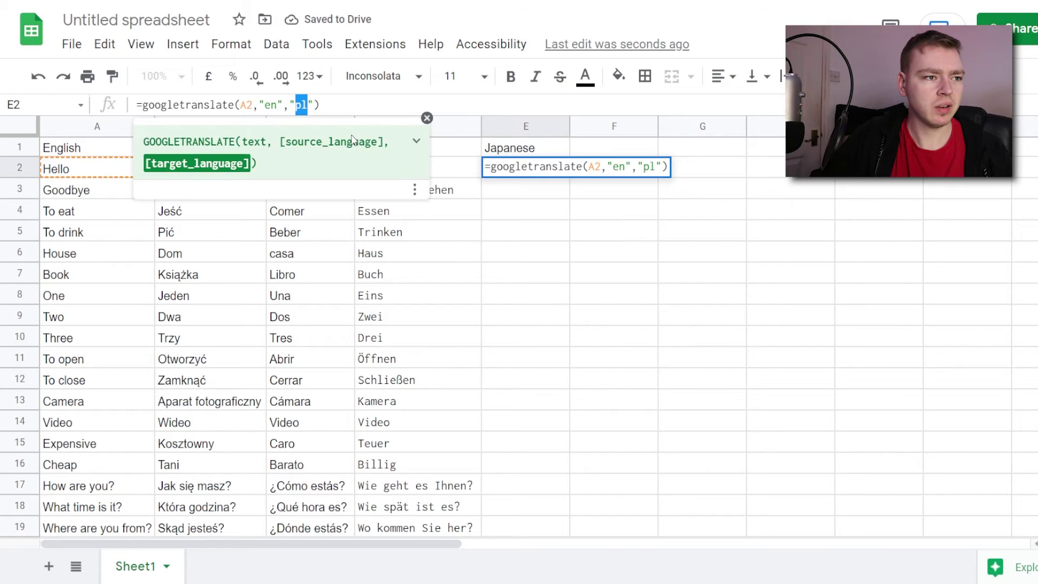
pyautogui.write('ja')
pyautogui.click(679, 218)
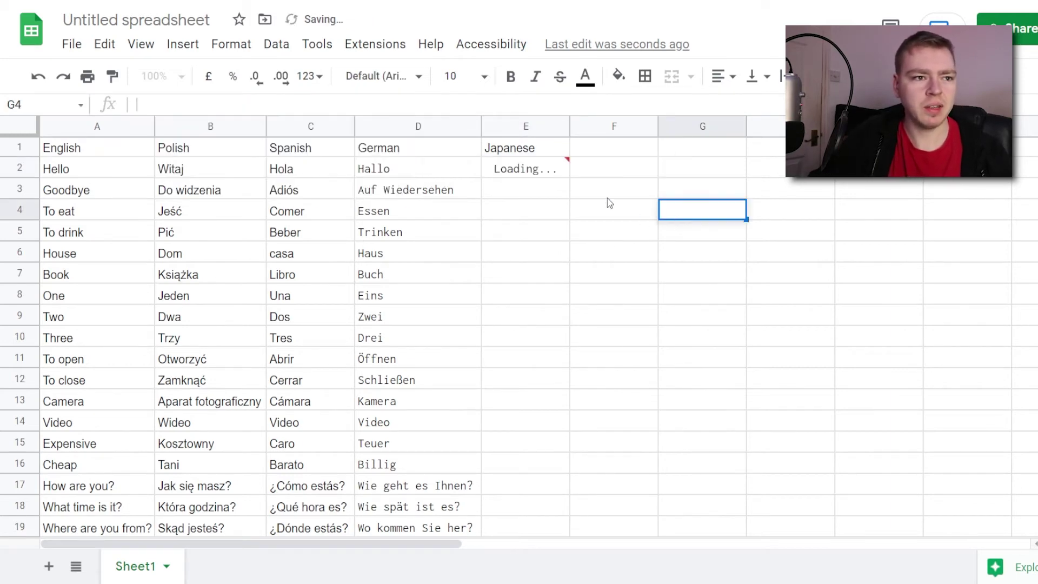
# Fill the Japanese formula down to E19 and widen column E to fit the text.
pyautogui.doubleClick(545, 173)
pyautogui.click(581, 210)
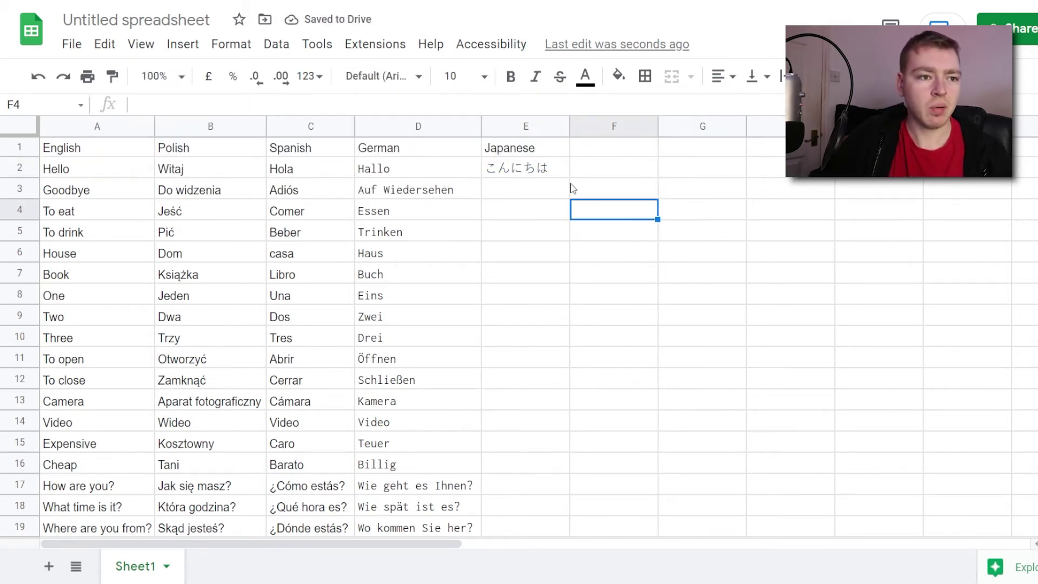
pyautogui.click(565, 186)
pyautogui.moveTo(562, 172); pyautogui.dragTo(545, 528)
pyautogui.click(568, 173)
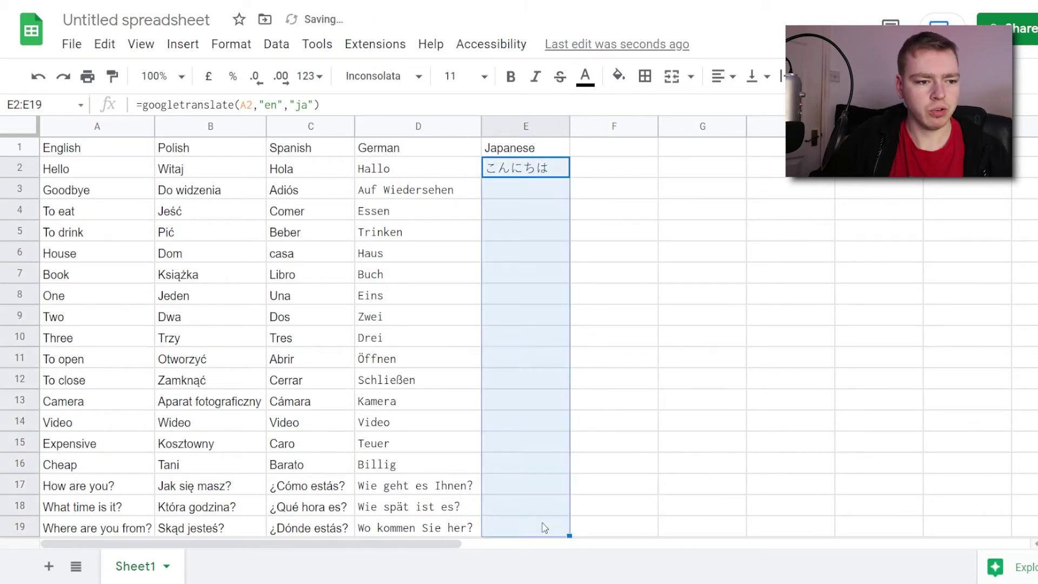
pyautogui.click(684, 347)
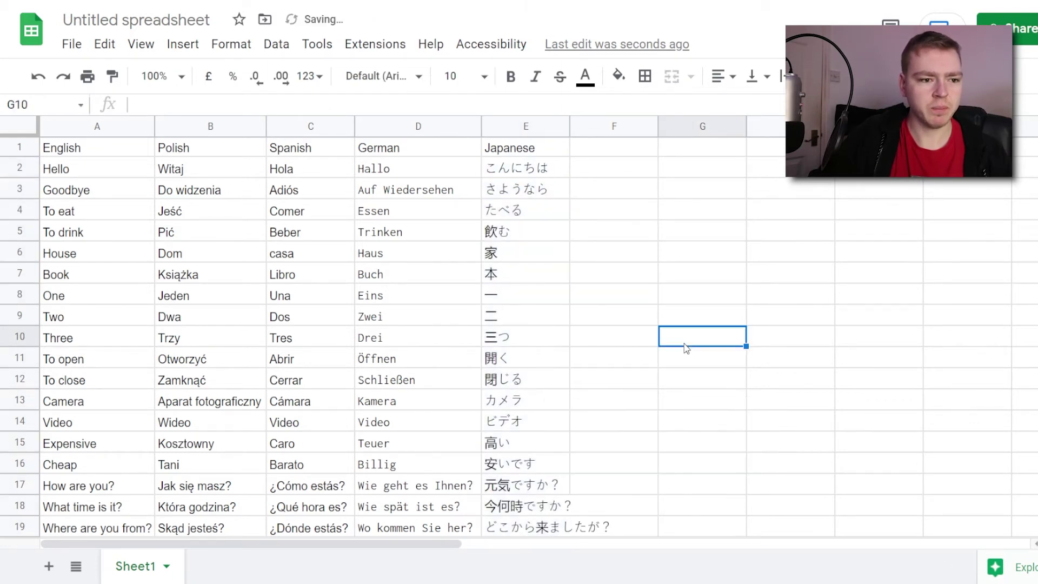
pyautogui.click(552, 126)
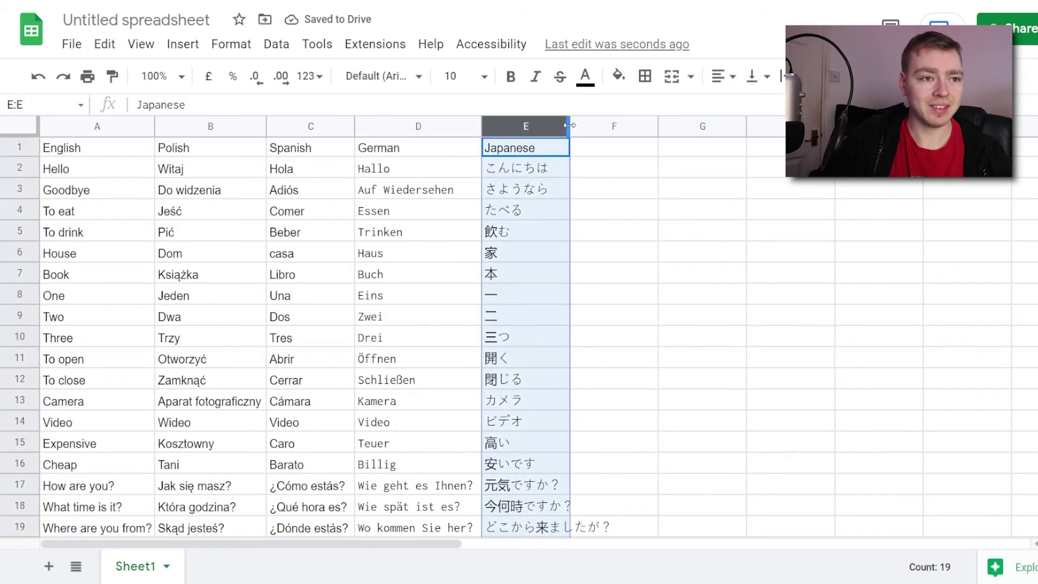
pyautogui.moveTo(567, 125); pyautogui.dragTo(615, 125)
pyautogui.click(723, 239)
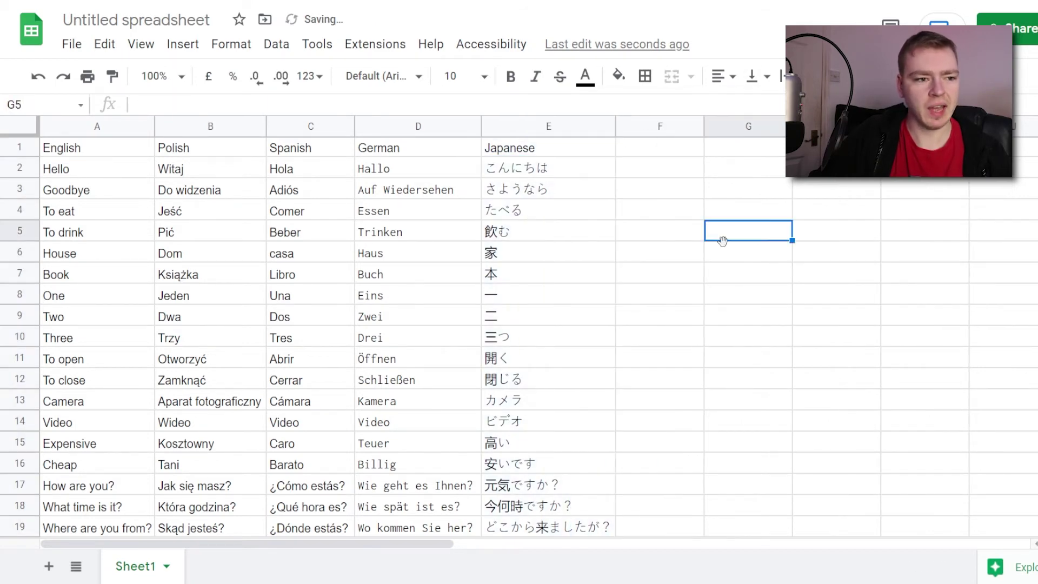
pyautogui.click(750, 334)
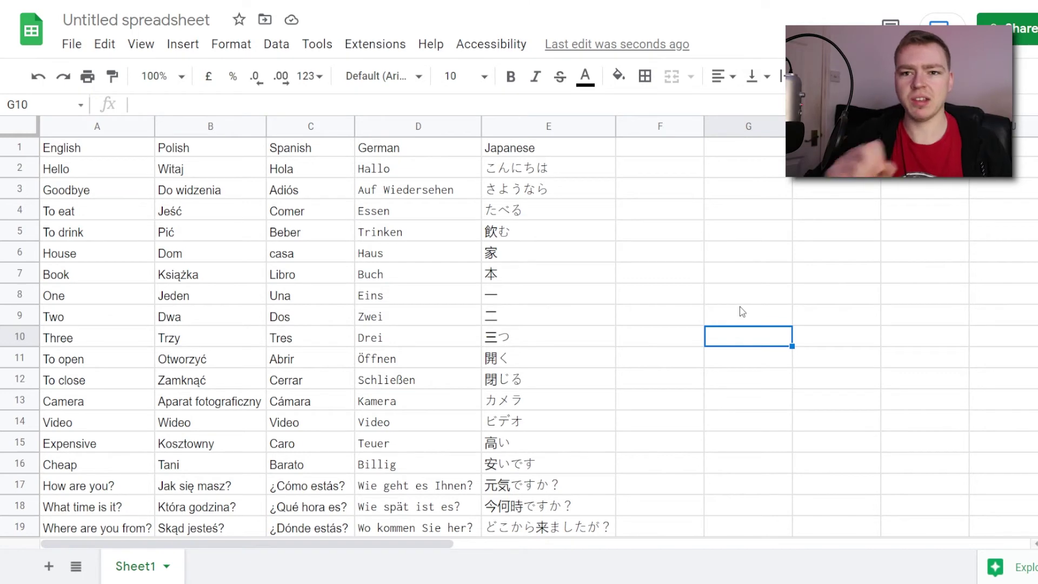
# Clear the stray 6 entered in F3, scroll right, and select G7.
pyautogui.click(651, 192)
pyautogui.write('6')
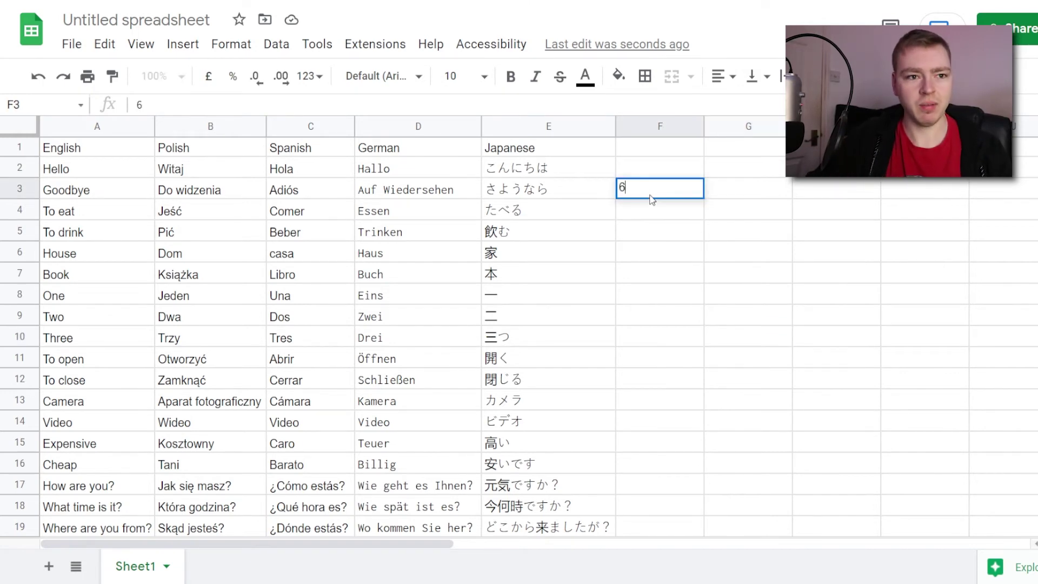
pyautogui.press('BackSpace')
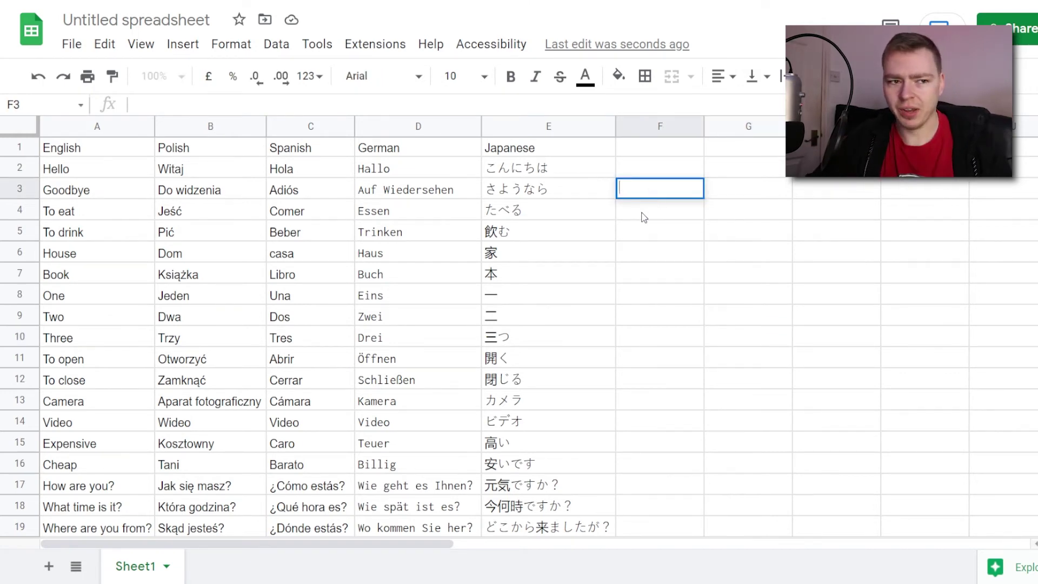
pyautogui.click(767, 223)
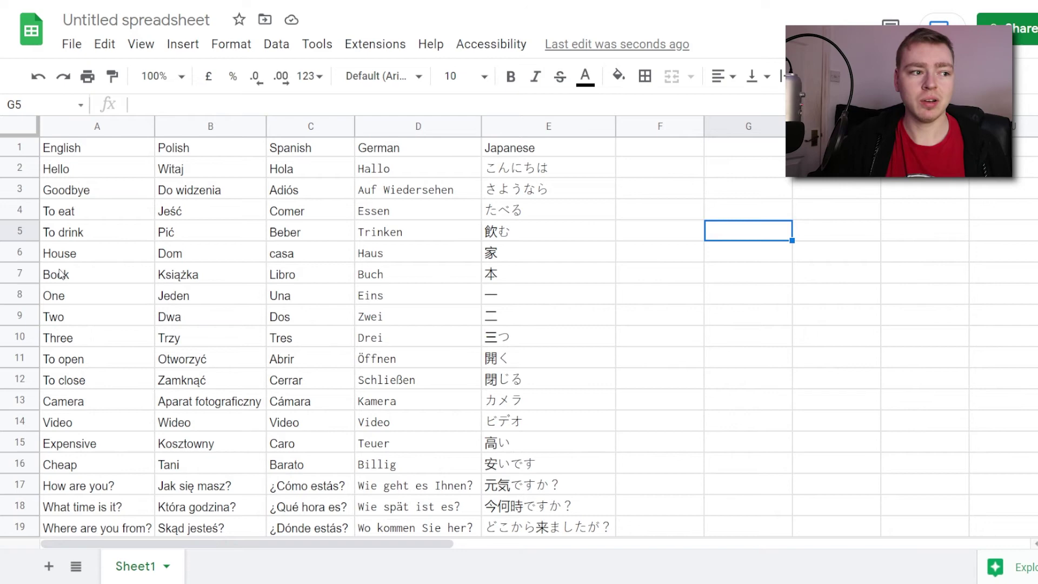
pyautogui.press('Right')
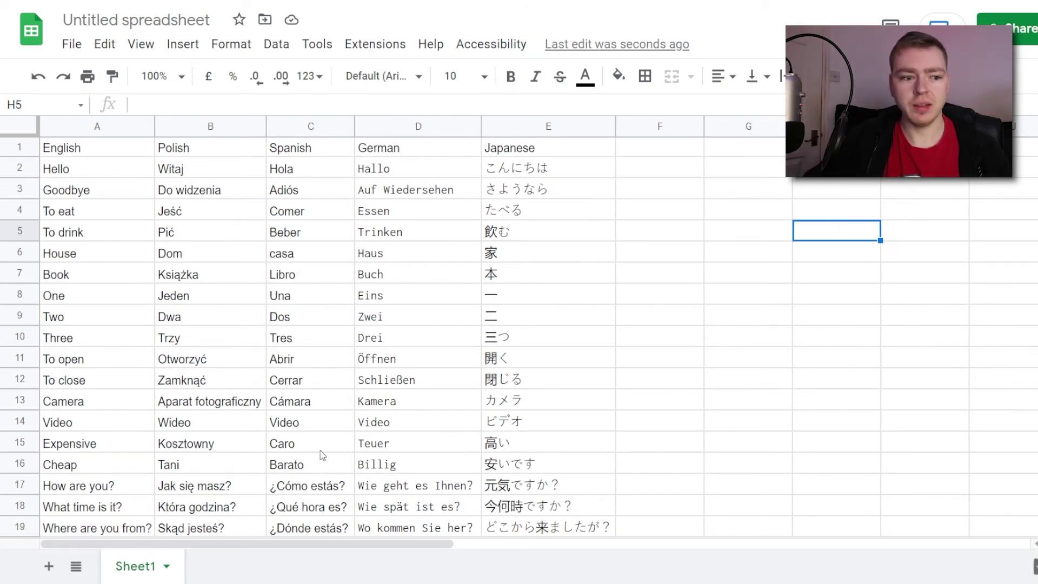
pyautogui.moveTo(322, 541); pyautogui.dragTo(449, 537)
pyautogui.click(420, 277)
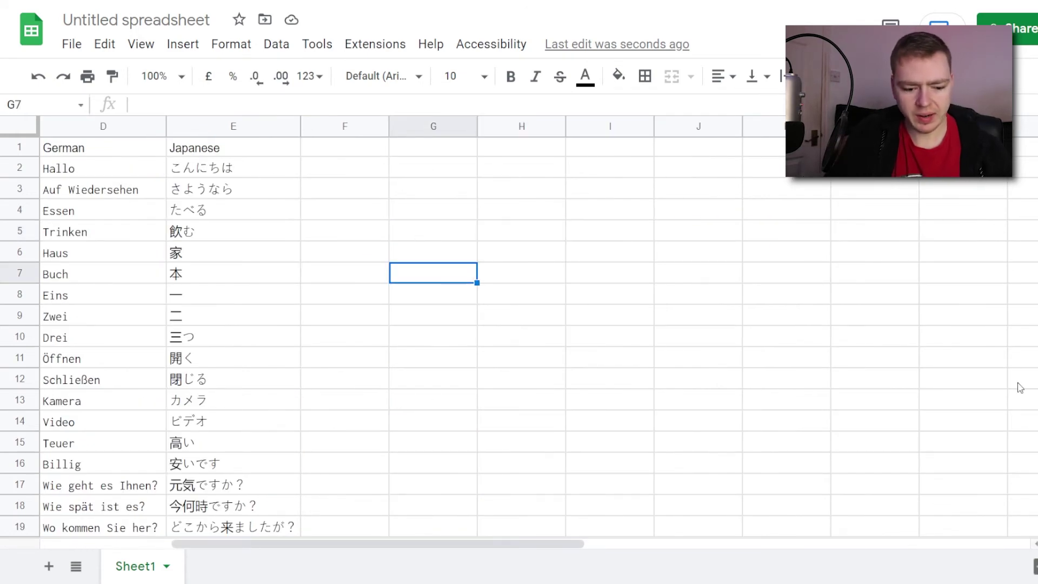
# Enter 'To talk' in G7 and make H7 translate G7 into Korean with code ko.
pyautogui.write('To talk')
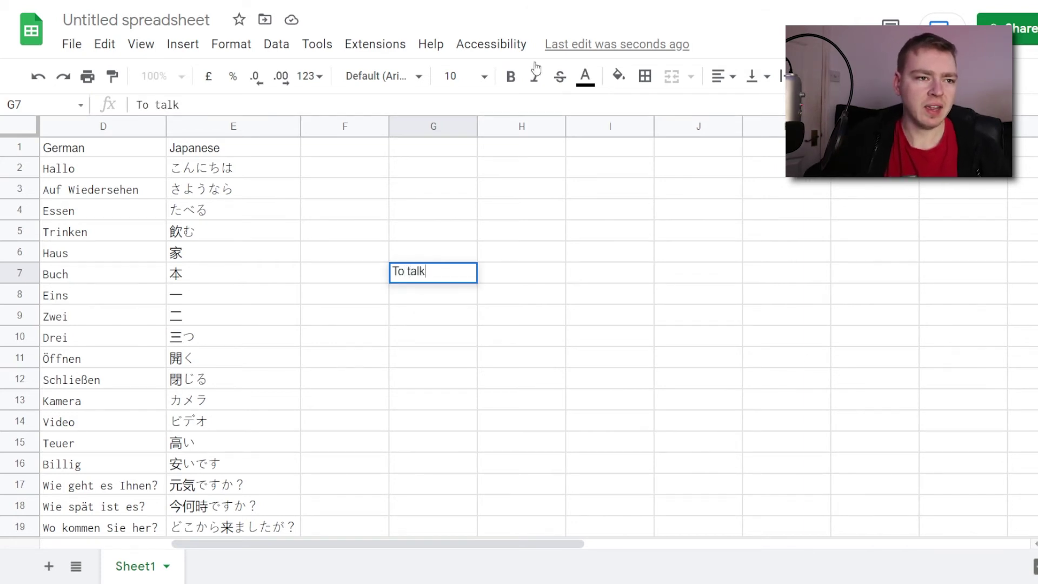
pyautogui.click(501, 281)
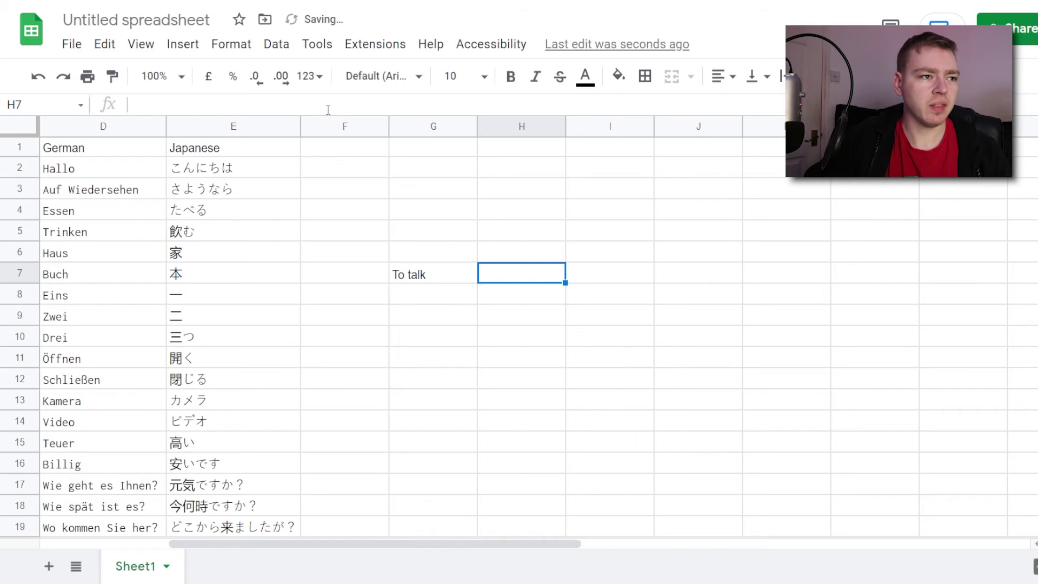
pyautogui.write('=googletranslate(A2,"en","pl")')
pyautogui.click(304, 106)
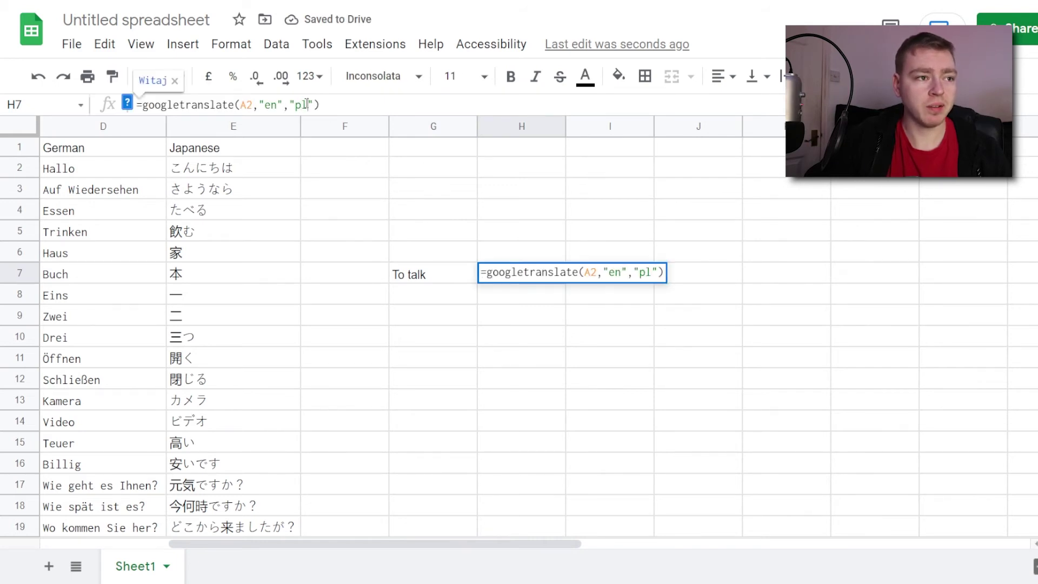
pyautogui.write('ko')
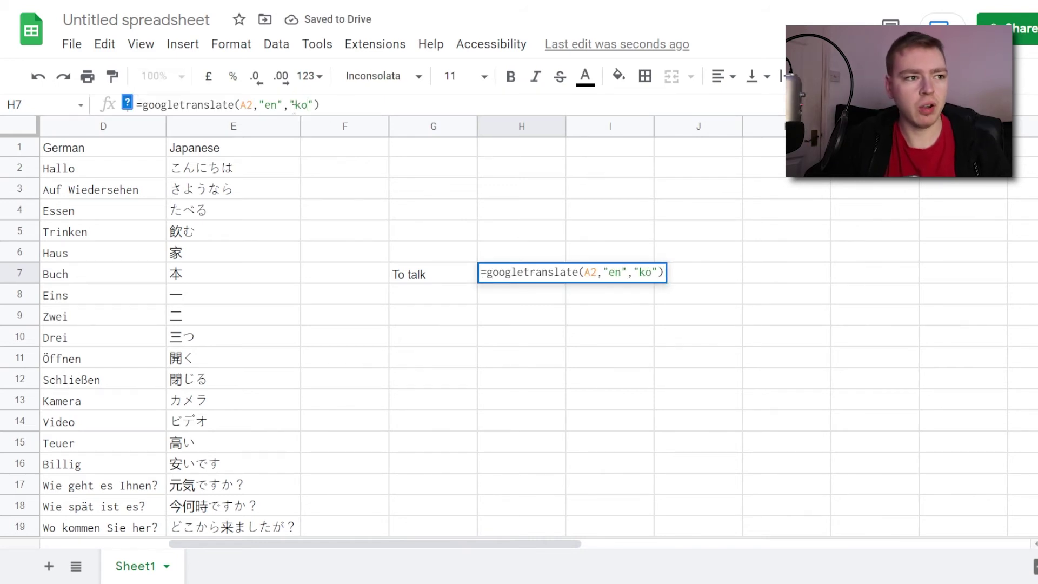
pyautogui.moveTo(241, 106); pyautogui.dragTo(247, 106)
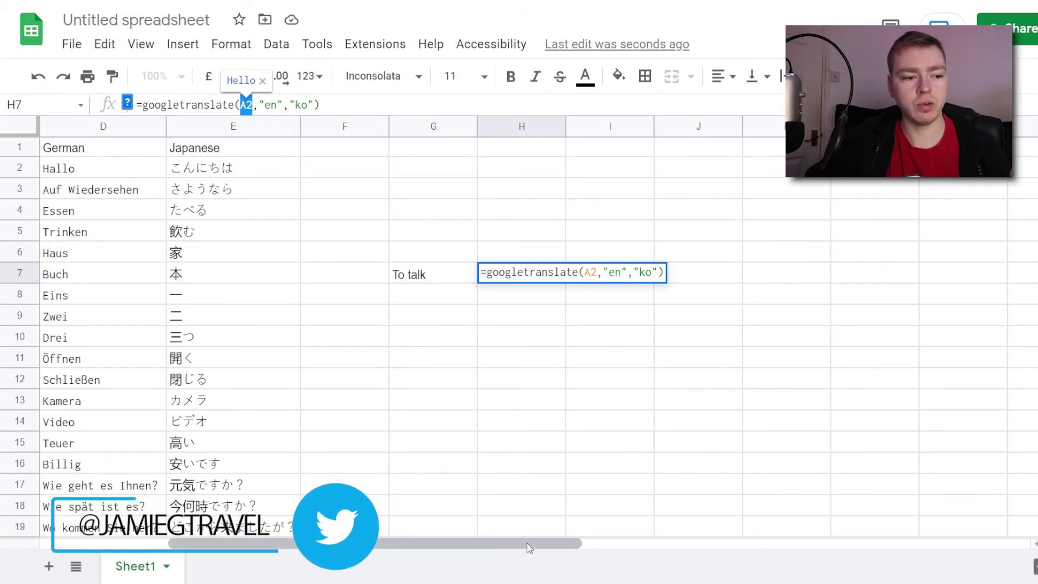
pyautogui.moveTo(529, 543); pyautogui.dragTo(240, 231)
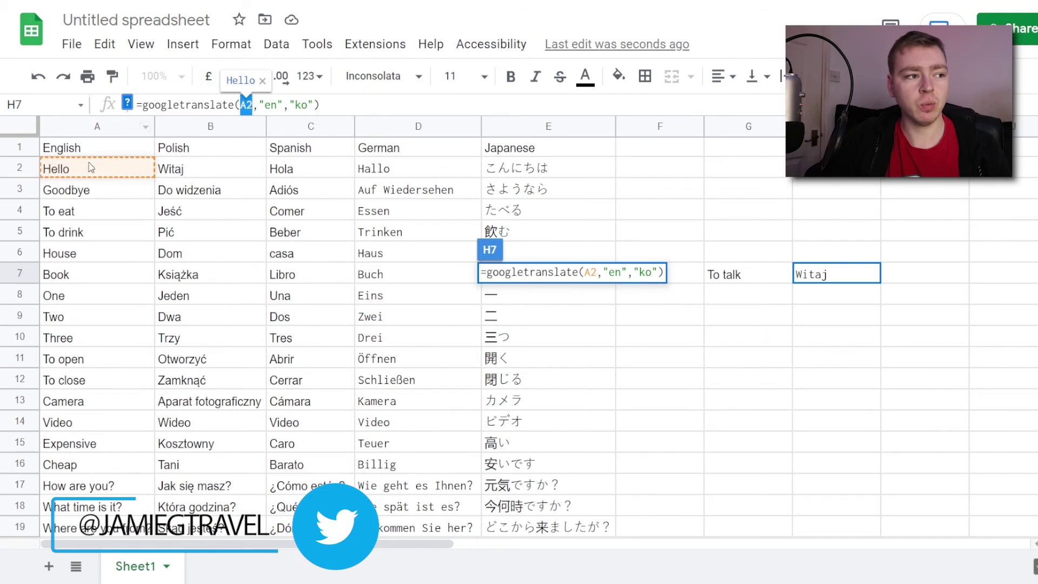
pyautogui.moveTo(373, 544); pyautogui.dragTo(498, 546)
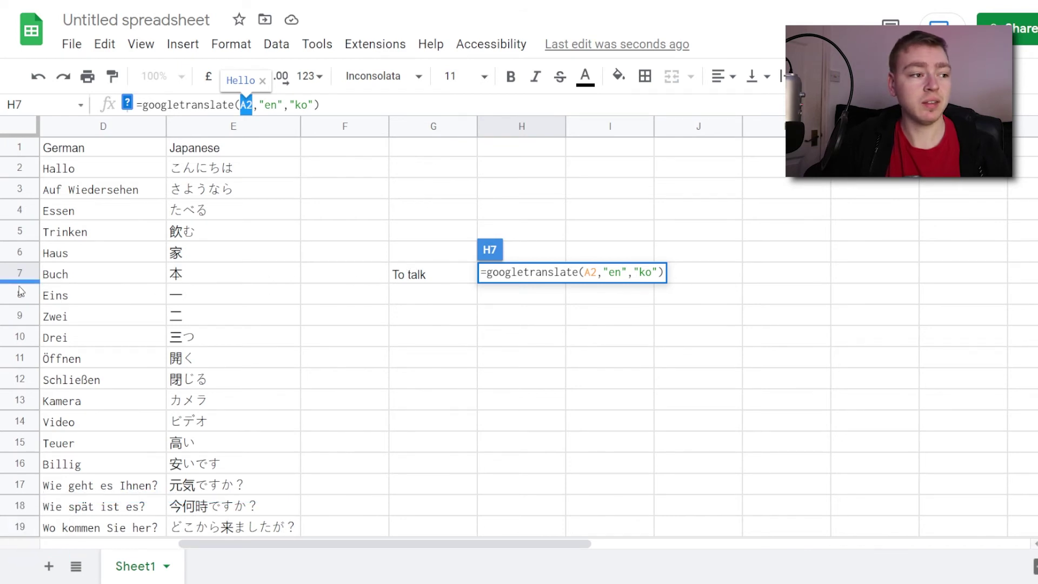
pyautogui.write('g7')
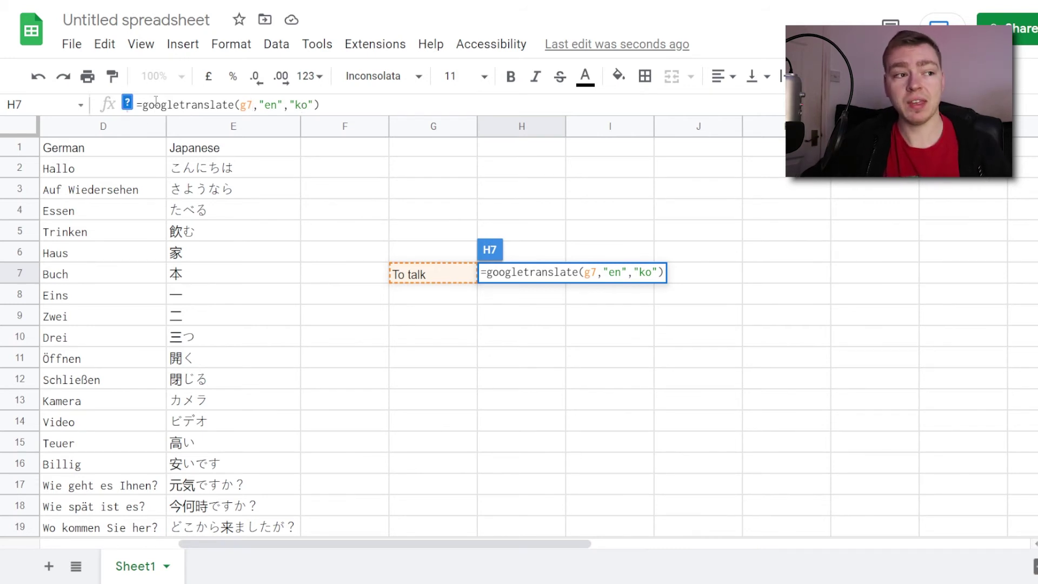
pyautogui.press('Return')
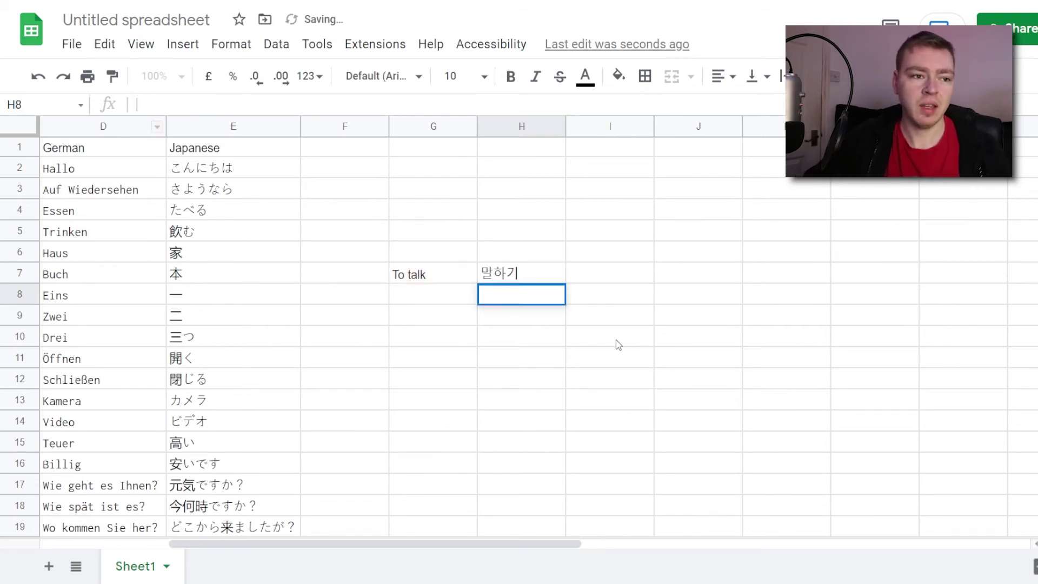
pyautogui.doubleClick(534, 280)
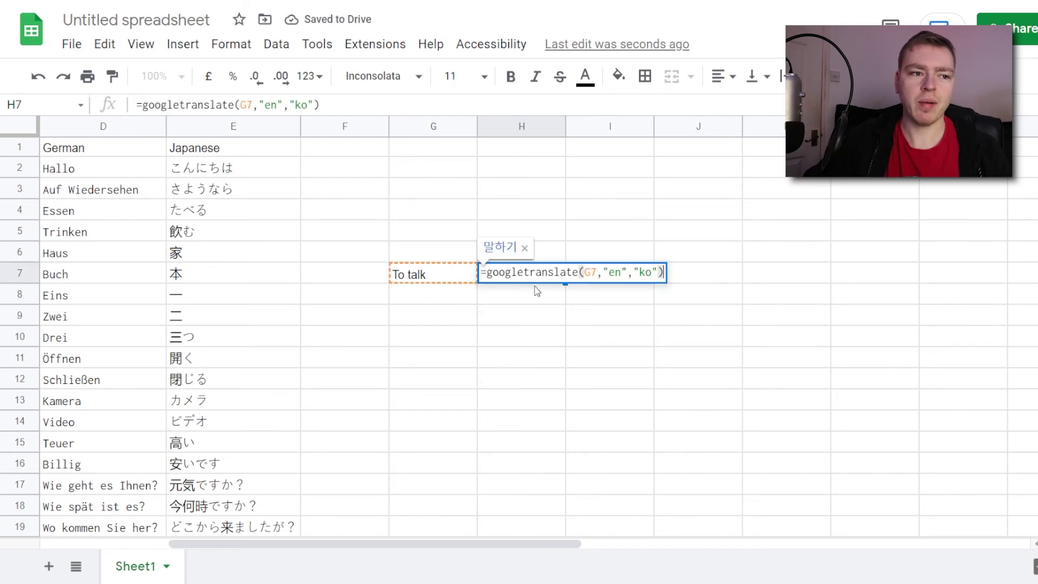
pyautogui.click(717, 304)
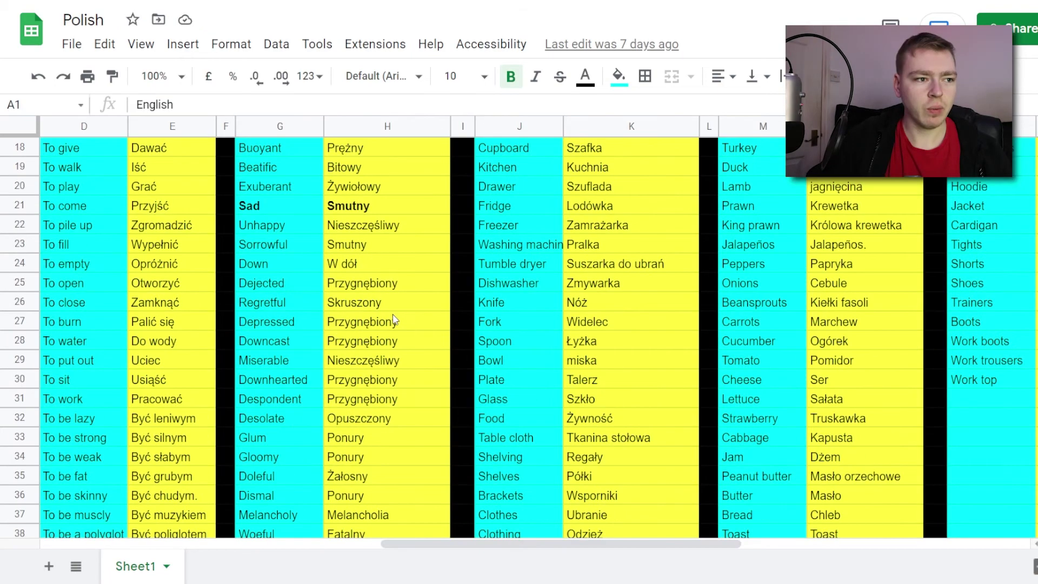
# Inspect the googletranslate formulas behind Szczęśliwy and the Polish words in H4 to H9.
pyautogui.scroll(-15, 392, 313)
pyautogui.scroll(2, 385, 322)
pyautogui.scroll(13, 384, 324)
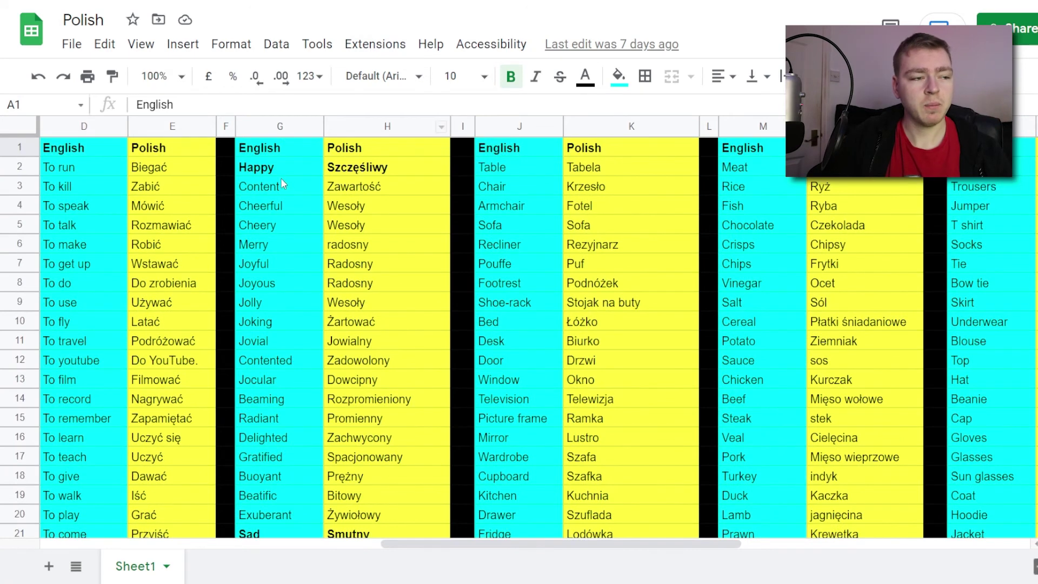
pyautogui.click(276, 172)
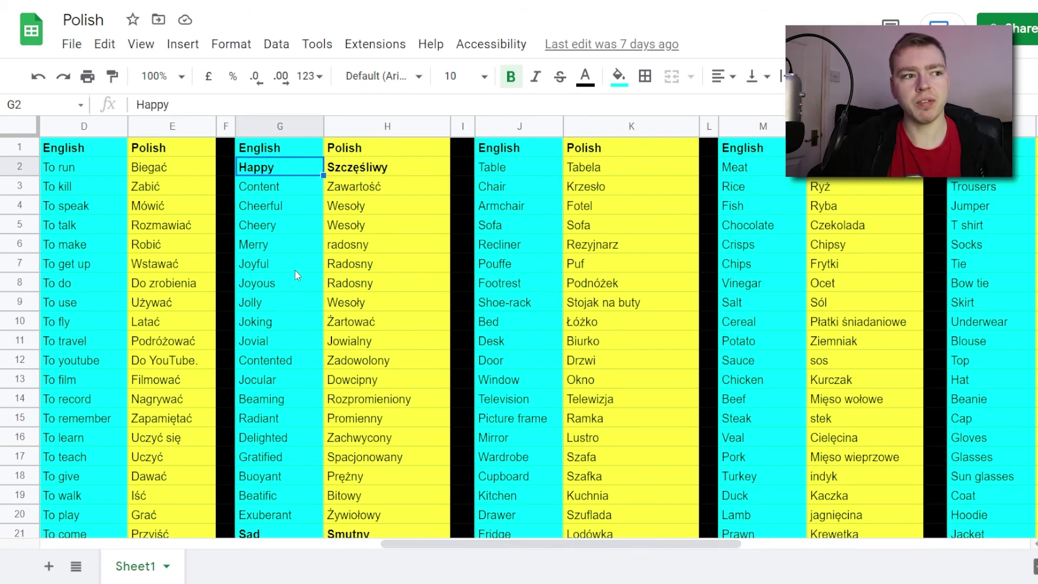
pyautogui.press('Right')
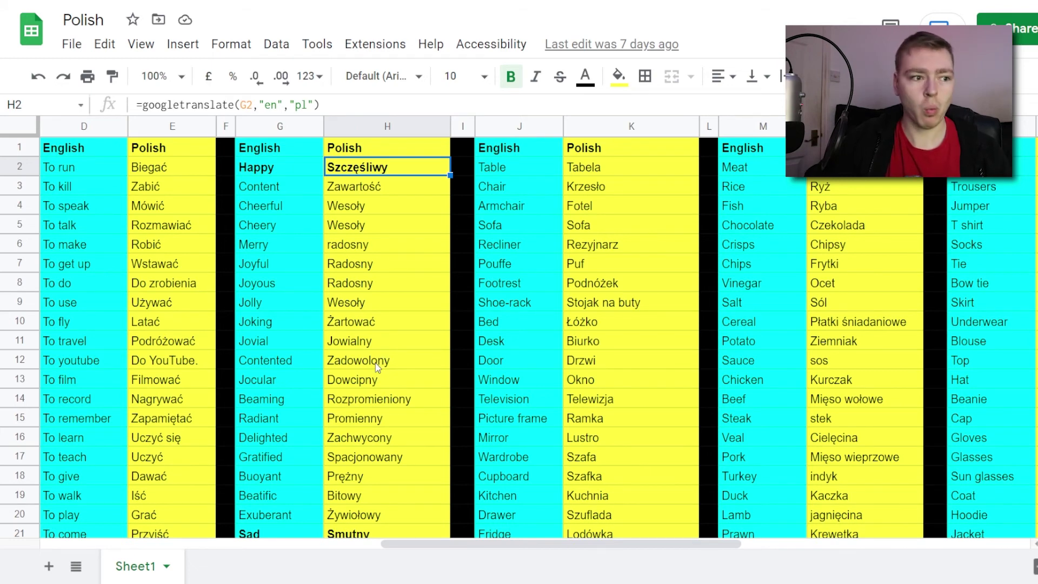
pyautogui.click(370, 268)
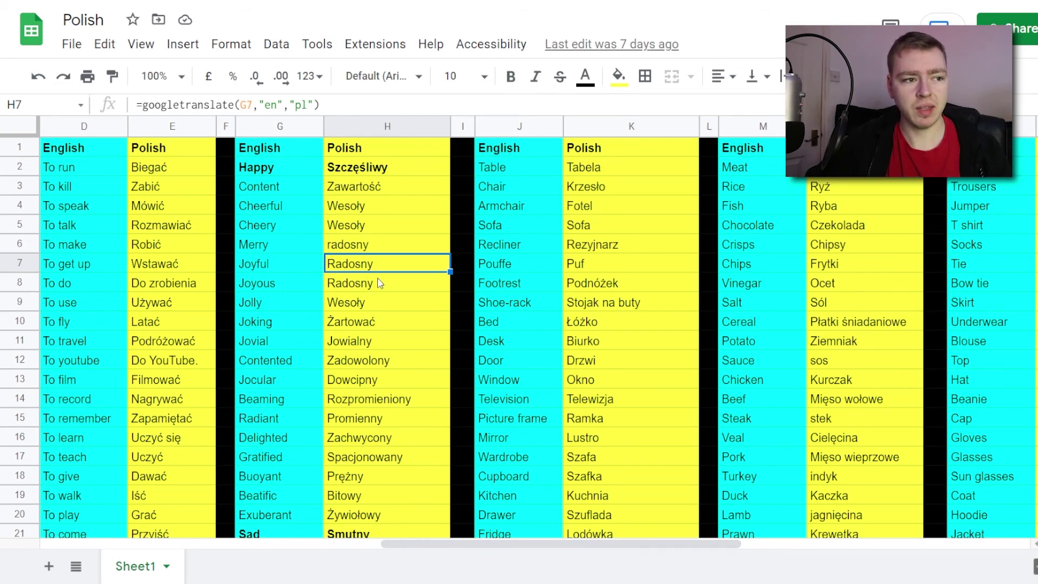
pyautogui.press('Up')
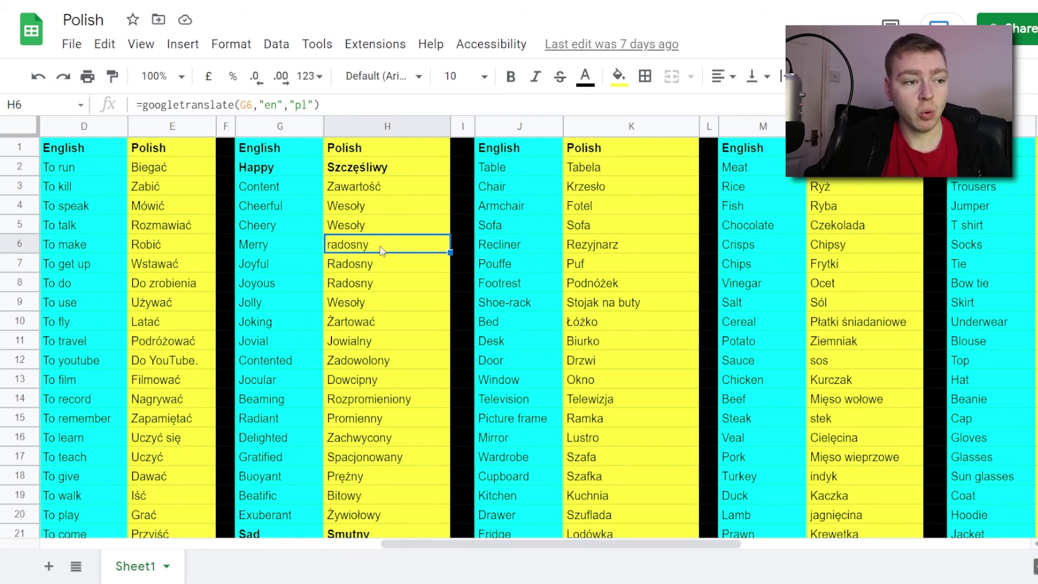
pyautogui.press('Up')
pyautogui.press('Up')
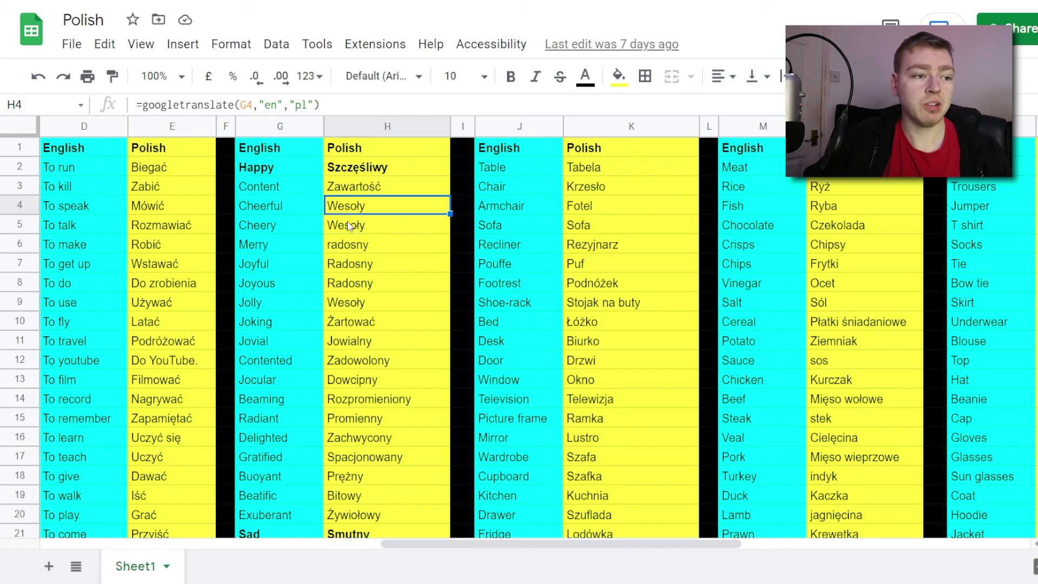
pyautogui.click(344, 231)
pyautogui.click(355, 306)
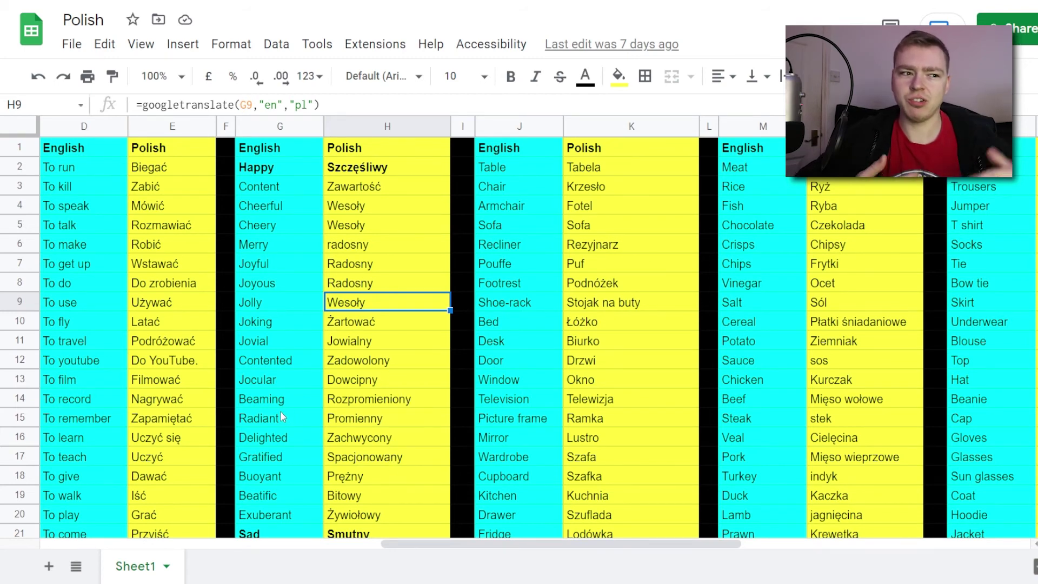
# Scroll through the lower vocabulary lists and check the formula behind Fatalny.
pyautogui.scroll(-7, 355, 268)
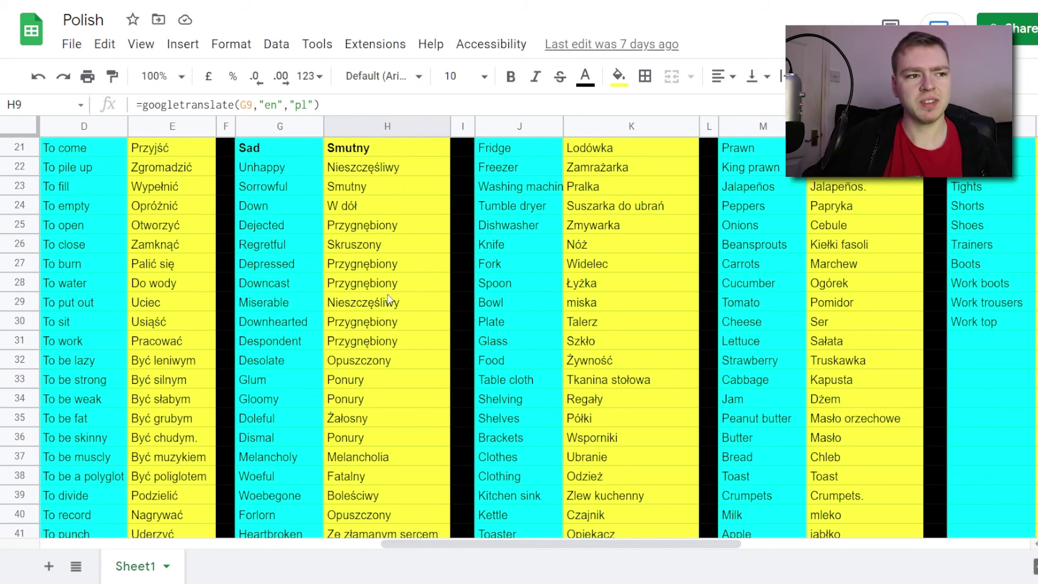
pyautogui.scroll(-2, 389, 306)
pyautogui.scroll(-3, 390, 305)
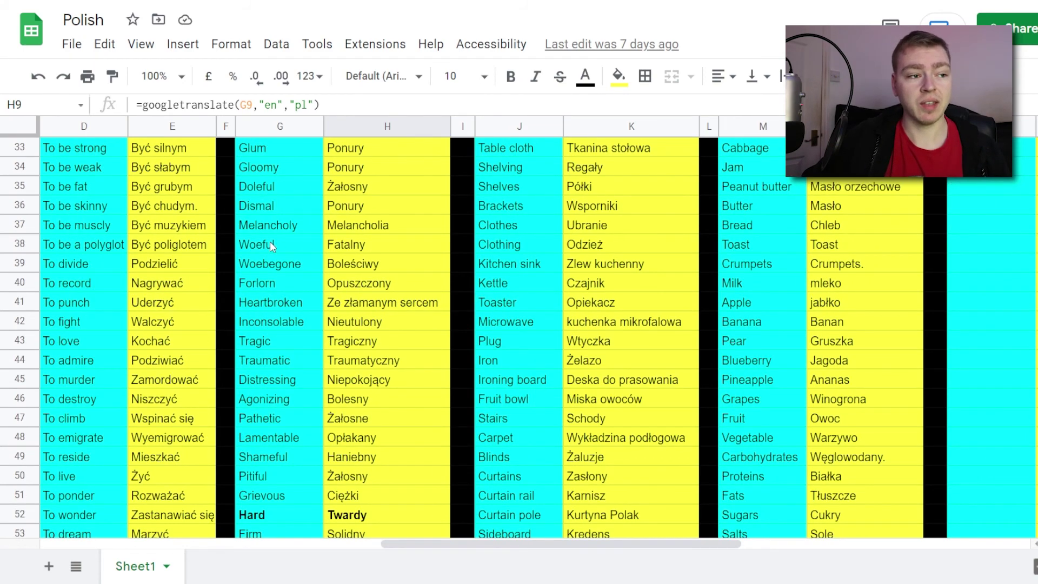
pyautogui.click(334, 247)
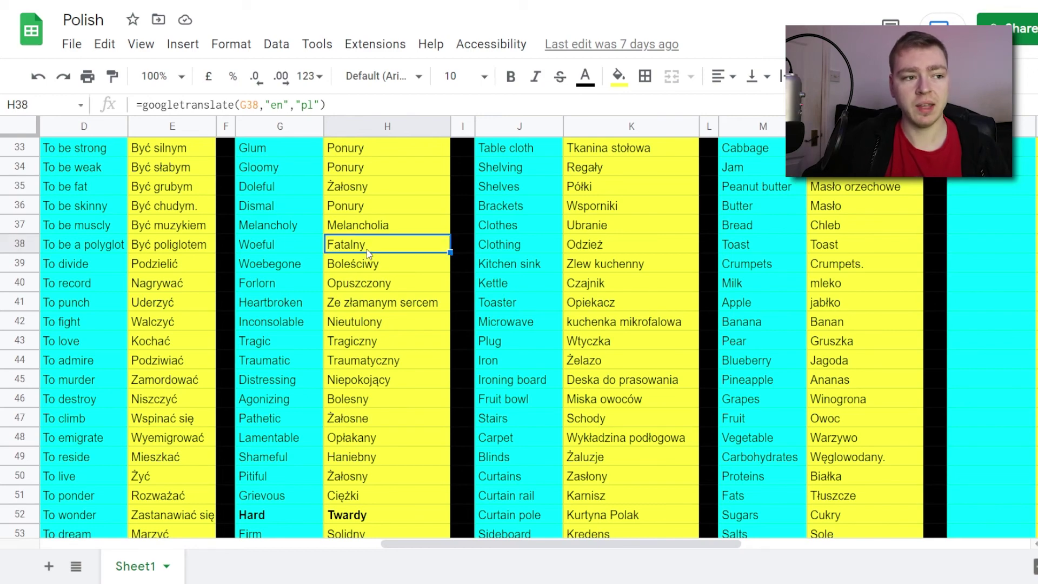
pyautogui.scroll(-5, 369, 263)
pyautogui.scroll(-2, 330, 271)
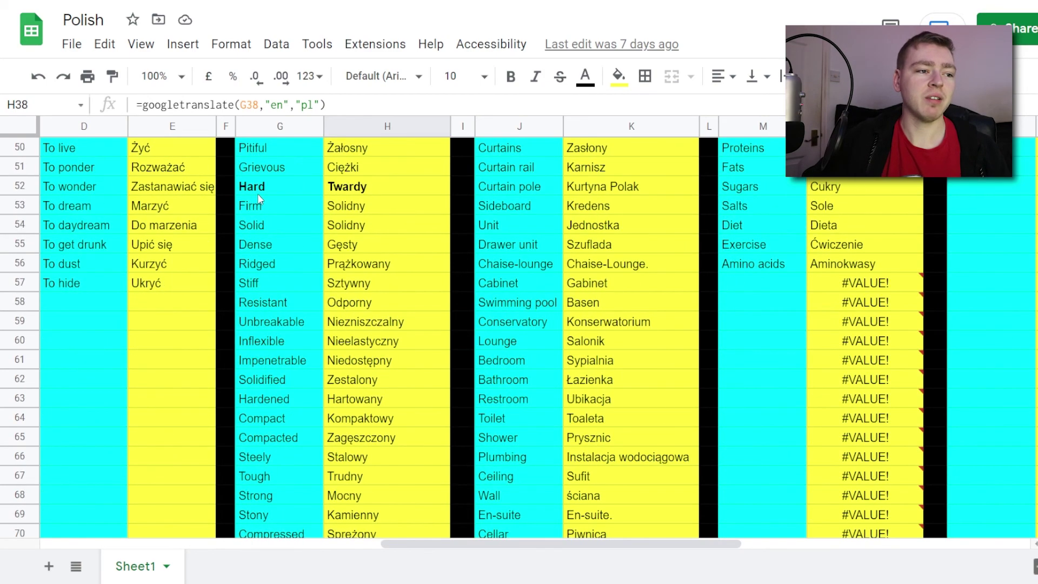
pyautogui.scroll(-2, 361, 194)
pyautogui.scroll(2, 323, 222)
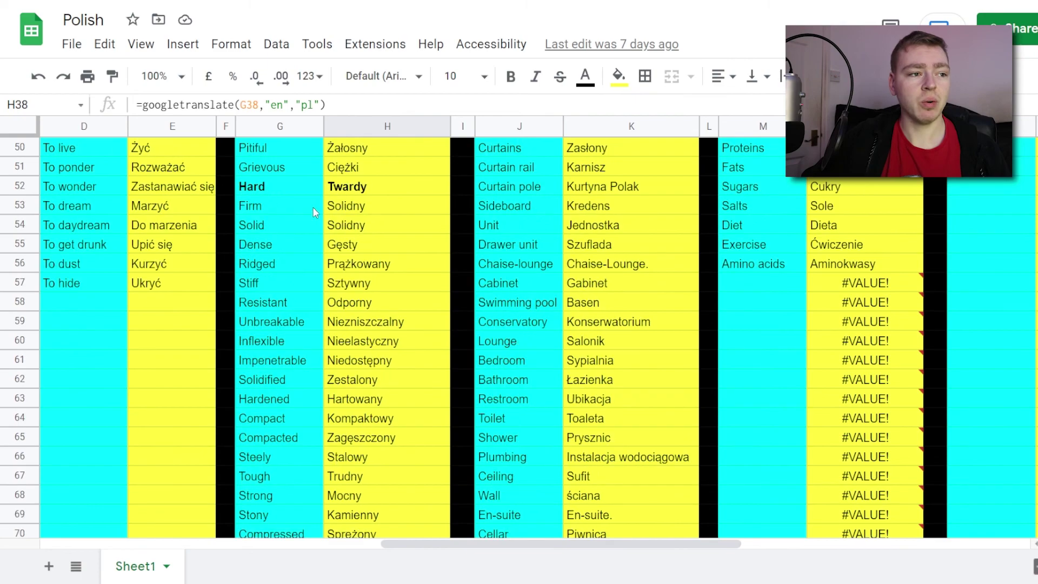
pyautogui.scroll(-6, 287, 422)
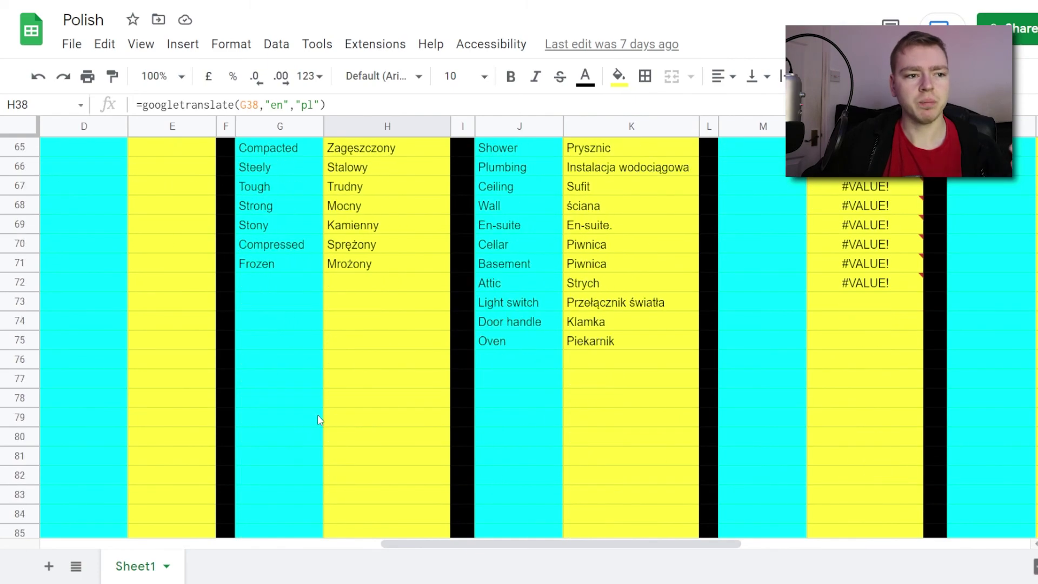
pyautogui.scroll(2, 318, 418)
pyautogui.scroll(20, 334, 429)
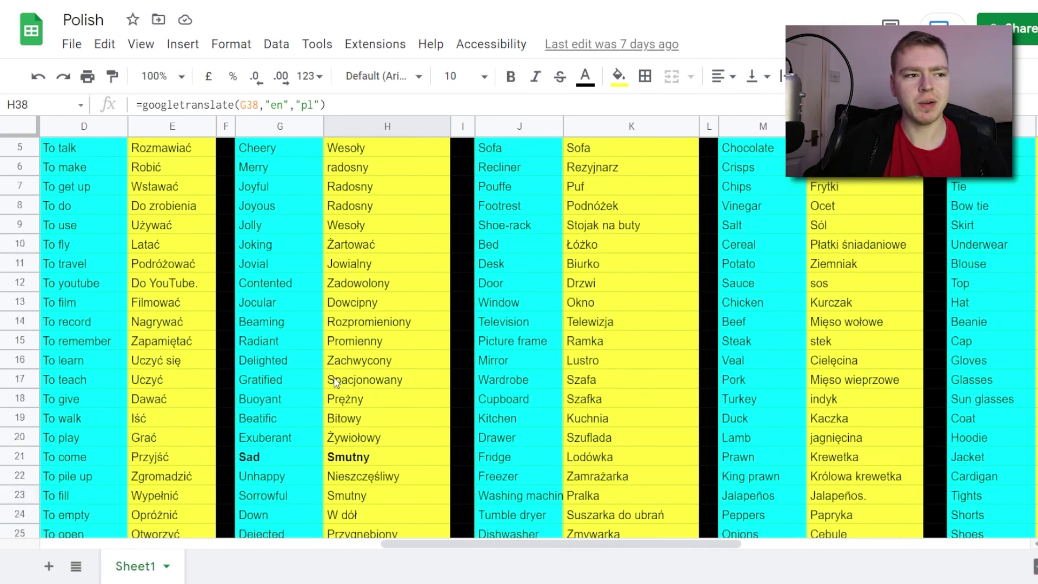